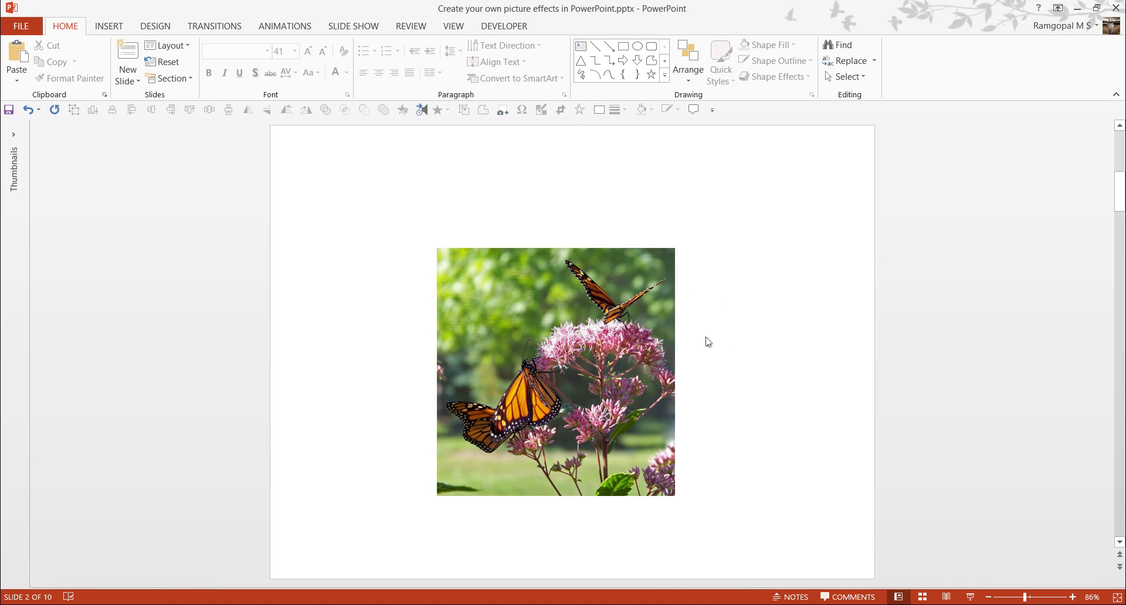
# Apply the Metal Oval picture style to the square butterfly photo on slide 2
pyautogui.click(615, 327)
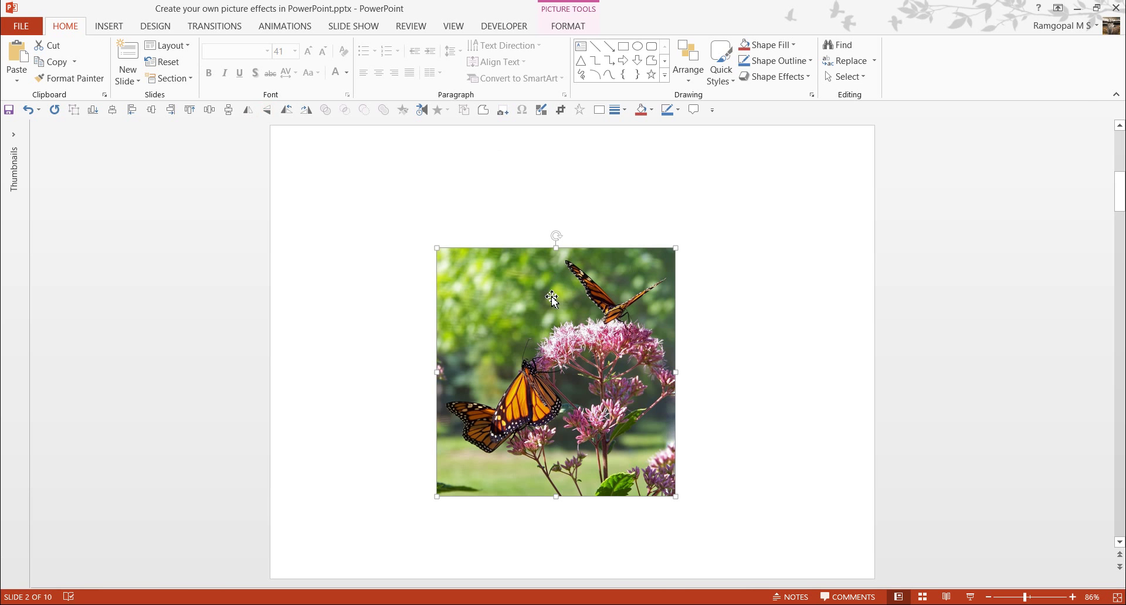
pyautogui.click(570, 28)
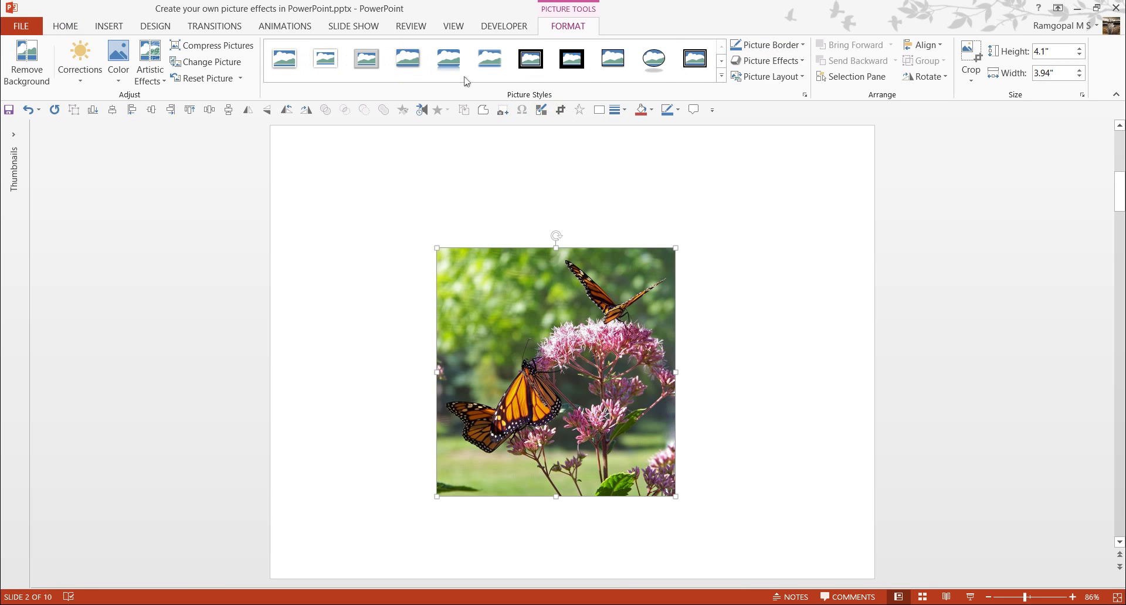
pyautogui.click(721, 77)
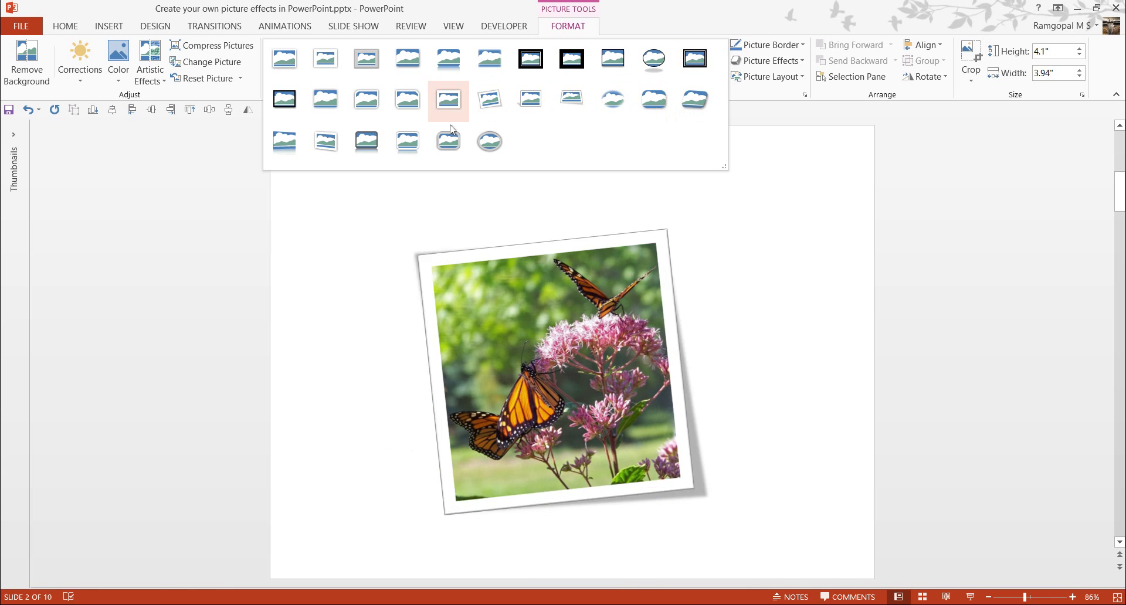
pyautogui.click(485, 145)
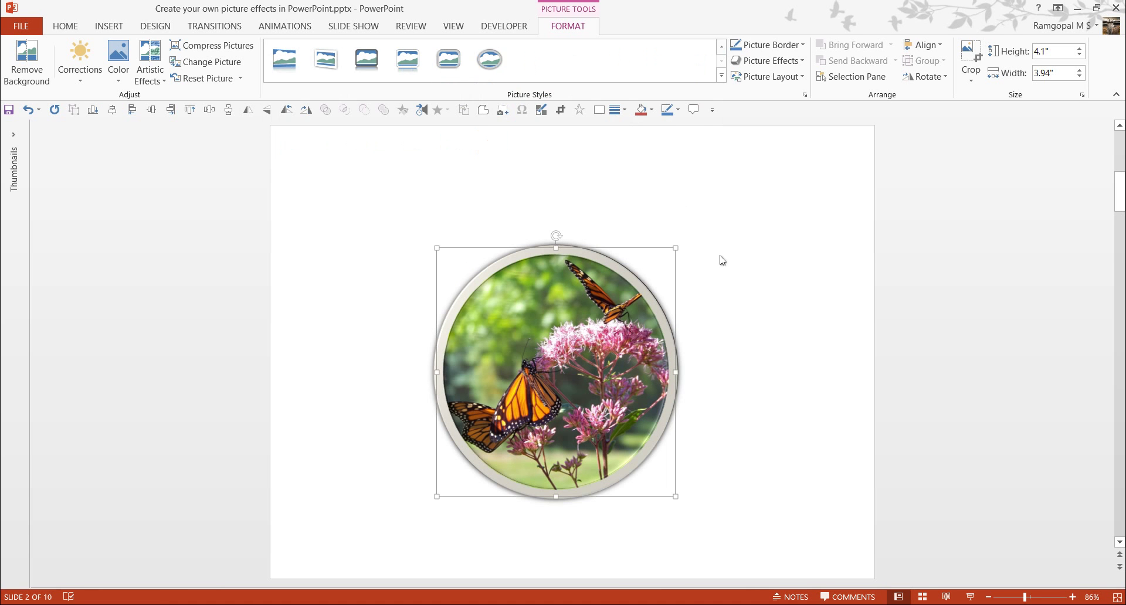
pyautogui.click(720, 76)
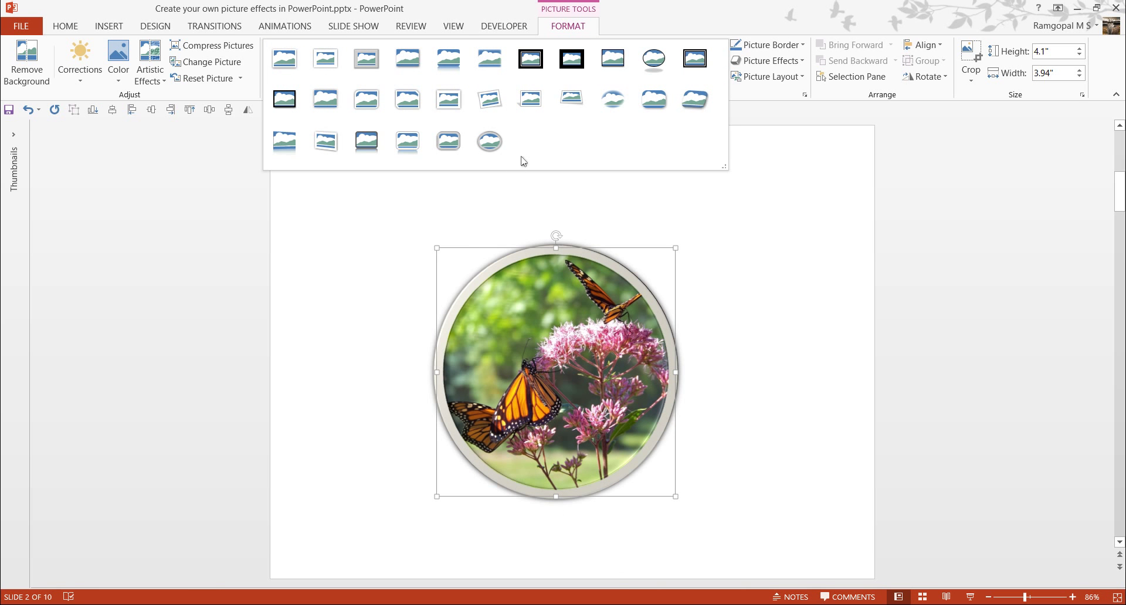
pyautogui.click(824, 246)
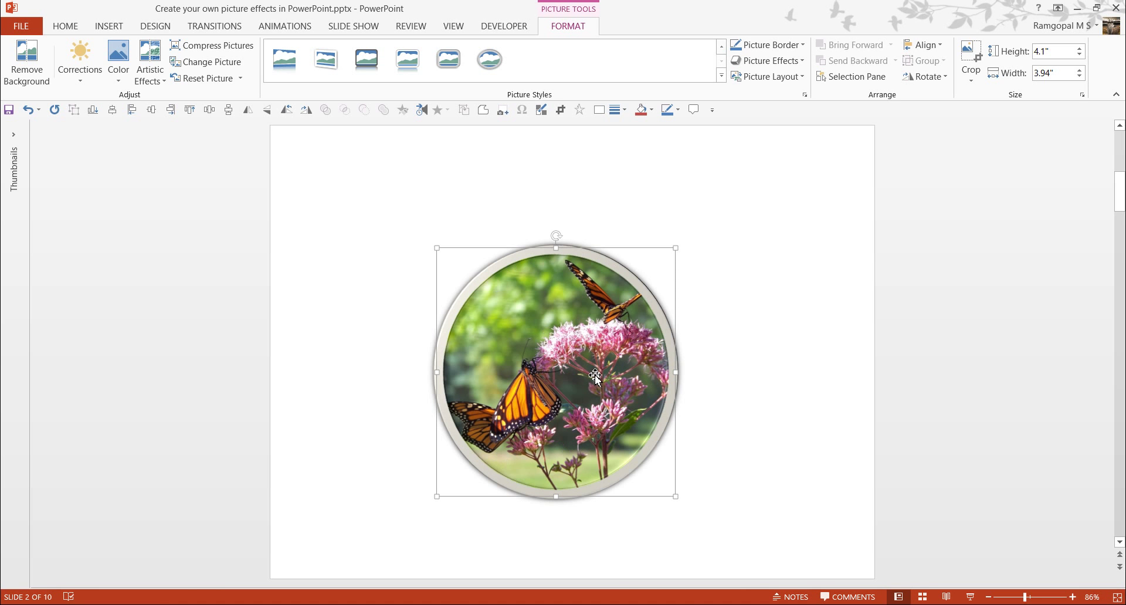
# Open Format Picture for the round butterfly photo and review its 3-D Format top bevel presets
pyautogui.rightClick(613, 339)
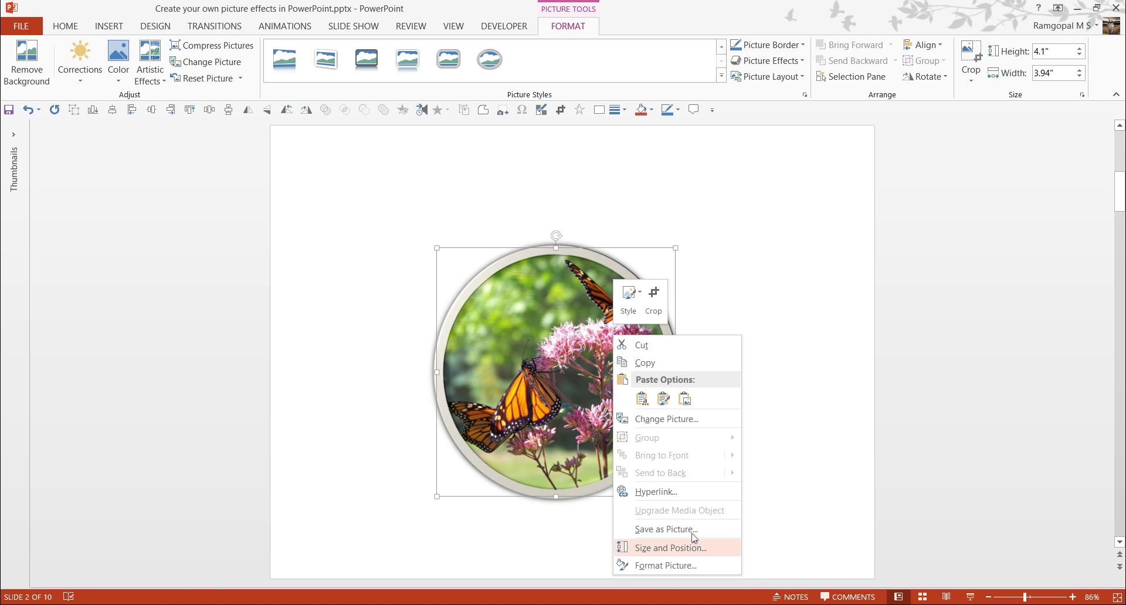
pyautogui.click(702, 566)
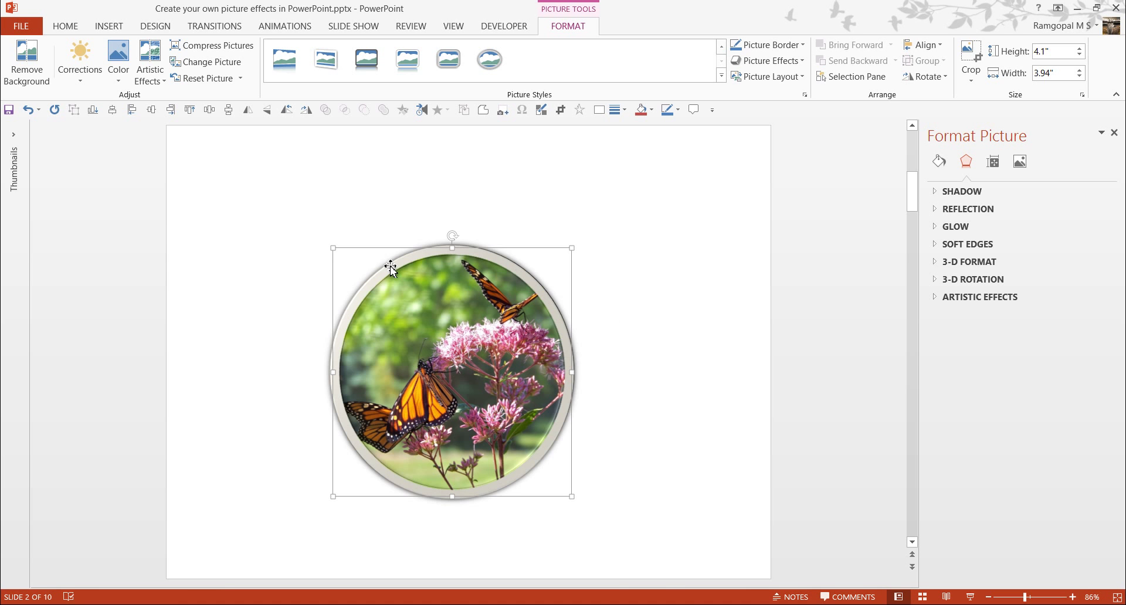
pyautogui.click(969, 262)
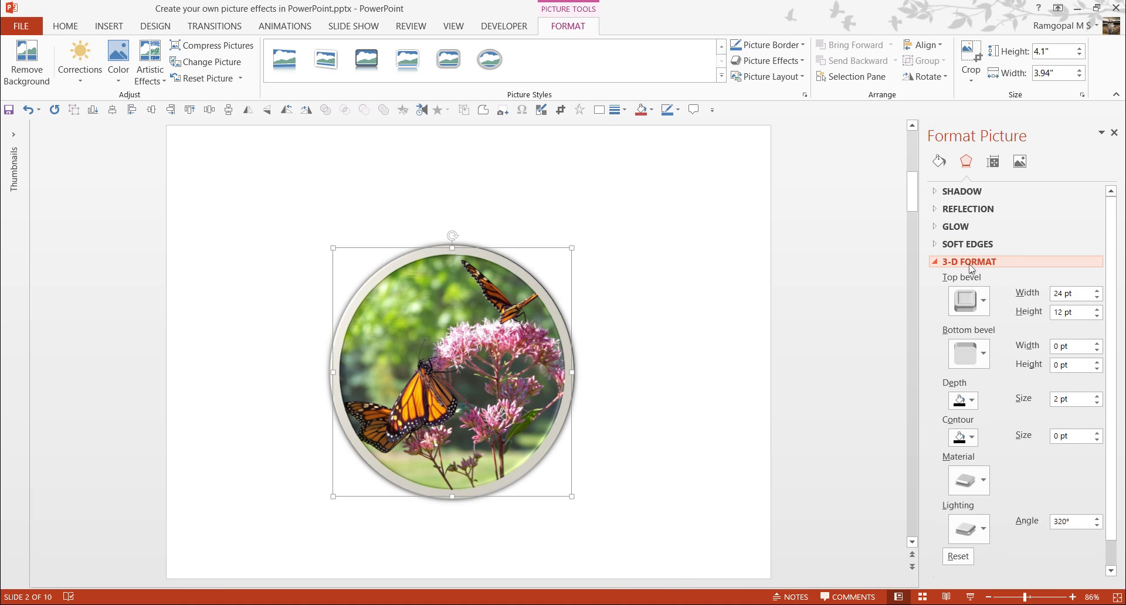
pyautogui.click(955, 300)
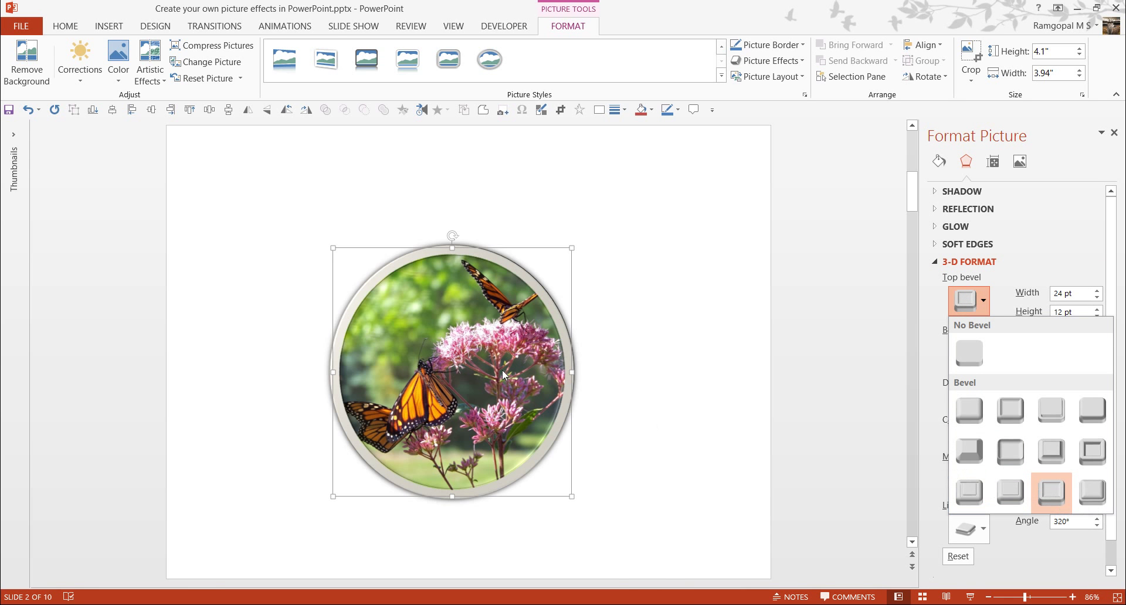
pyautogui.click(667, 330)
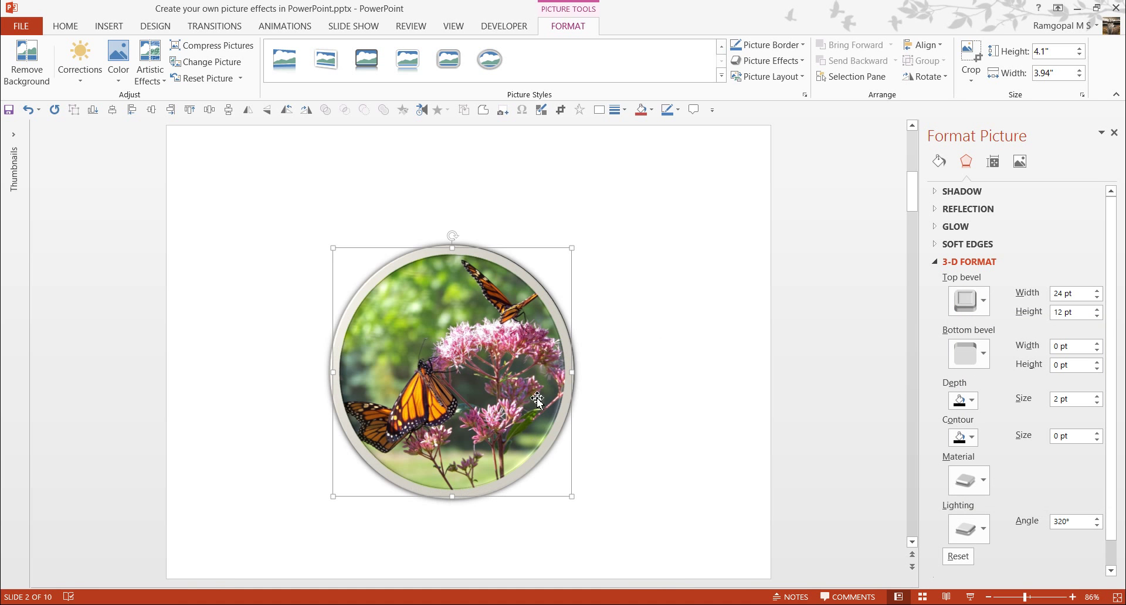
pyautogui.click(623, 317)
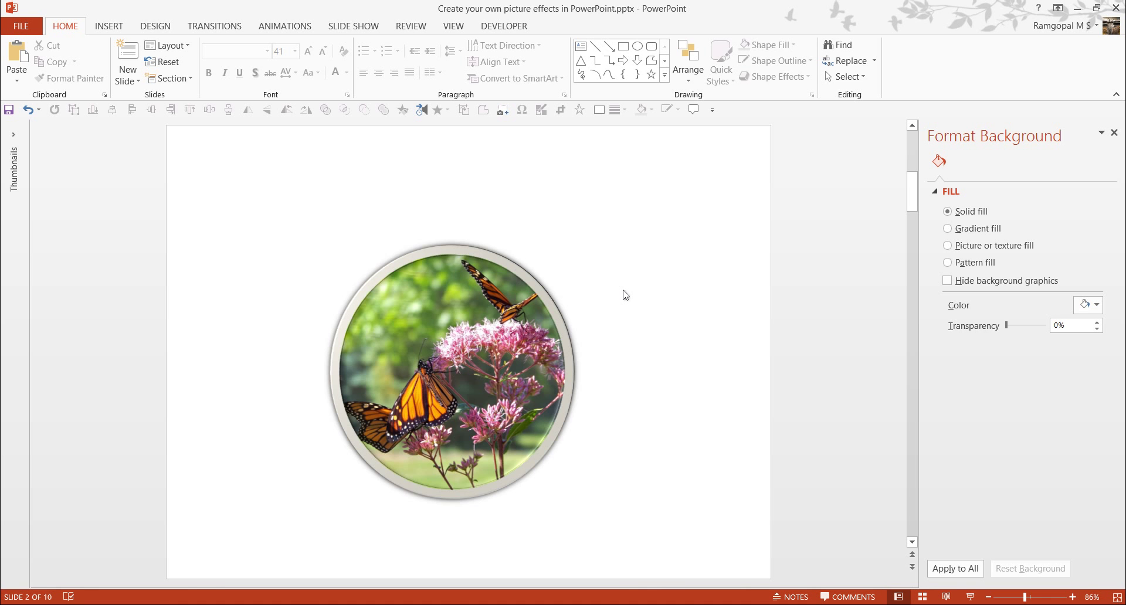
# On slide 3, select the tilted 3-D butterfly disc and review its picture styles without changing them
pyautogui.scroll(-1, 626, 294)
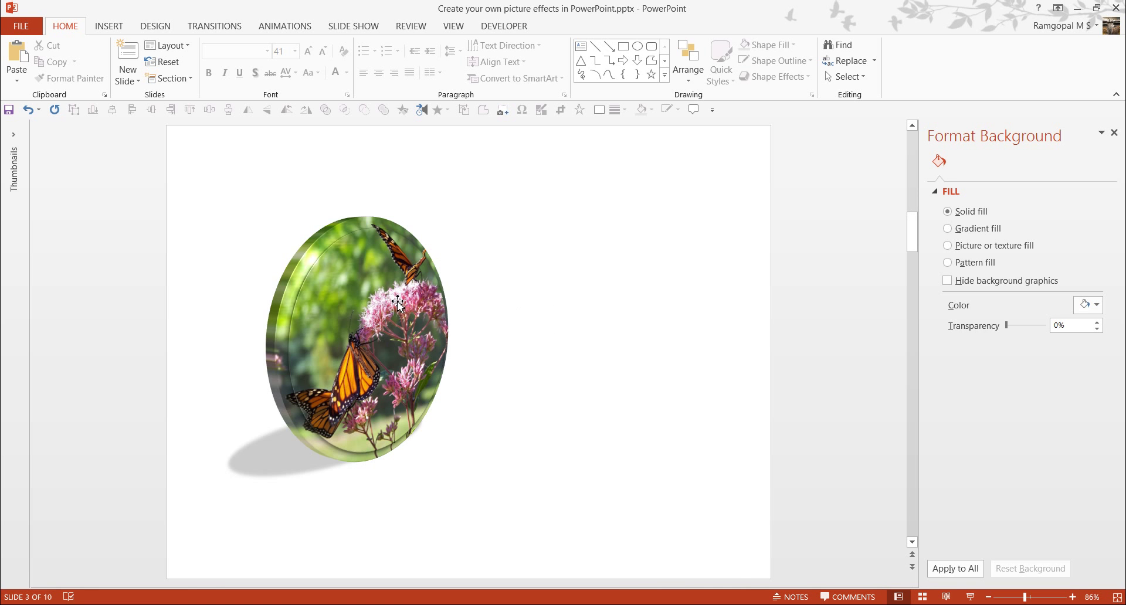
pyautogui.click(418, 283)
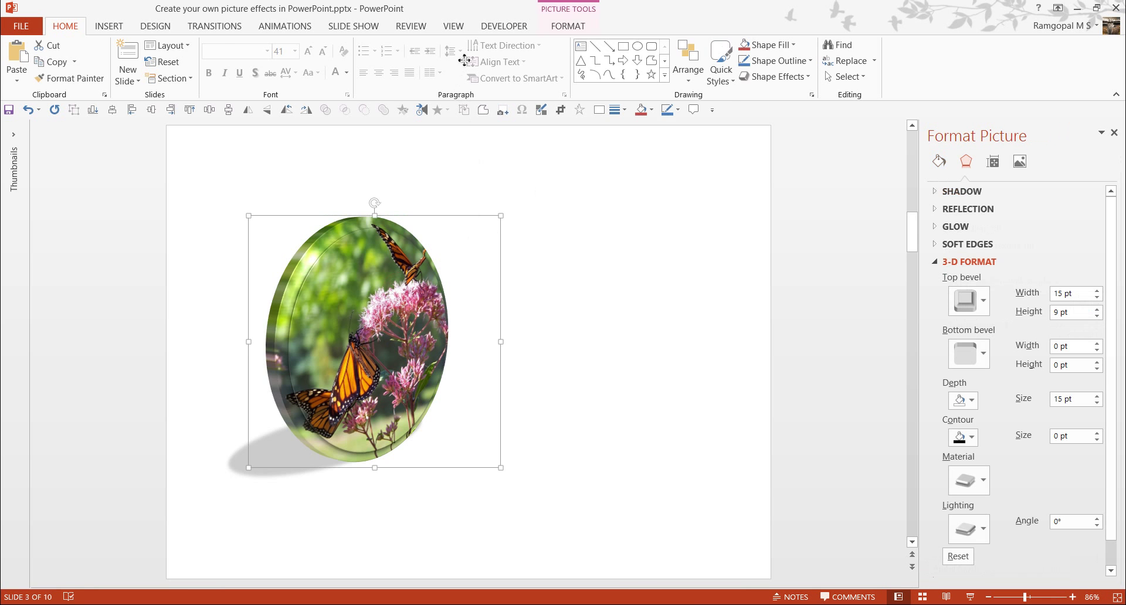
pyautogui.click(569, 27)
pyautogui.click(724, 82)
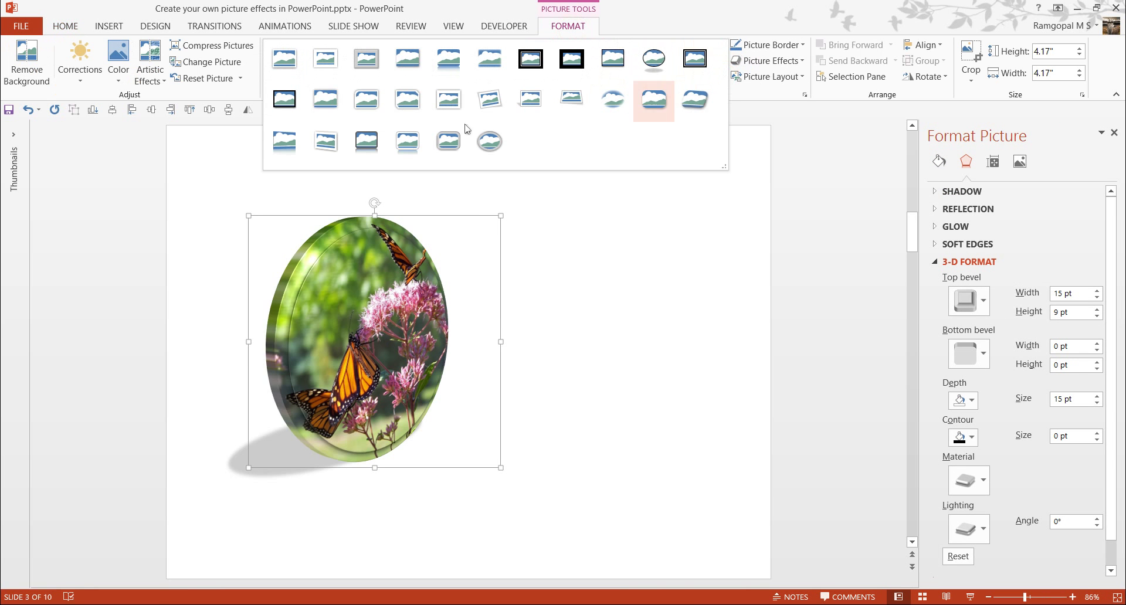
pyautogui.click(616, 326)
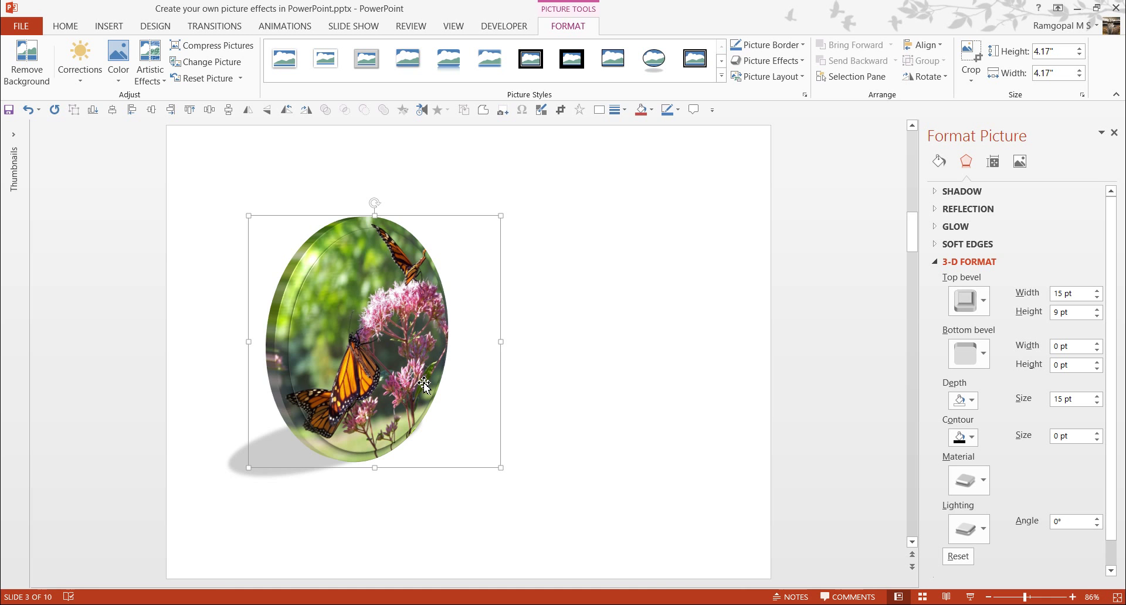
pyautogui.click(611, 380)
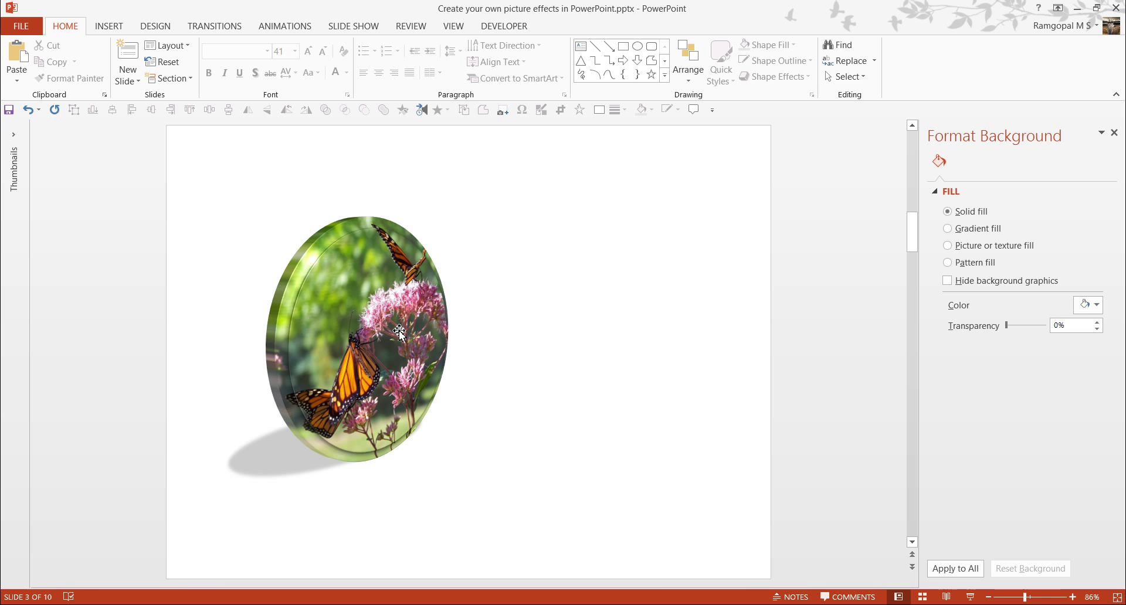
# Insert flower-143439_1920.jpg on slide 3, shrink it to 2.96" by 3.94", and place it beside the butterfly
pyautogui.click(109, 27)
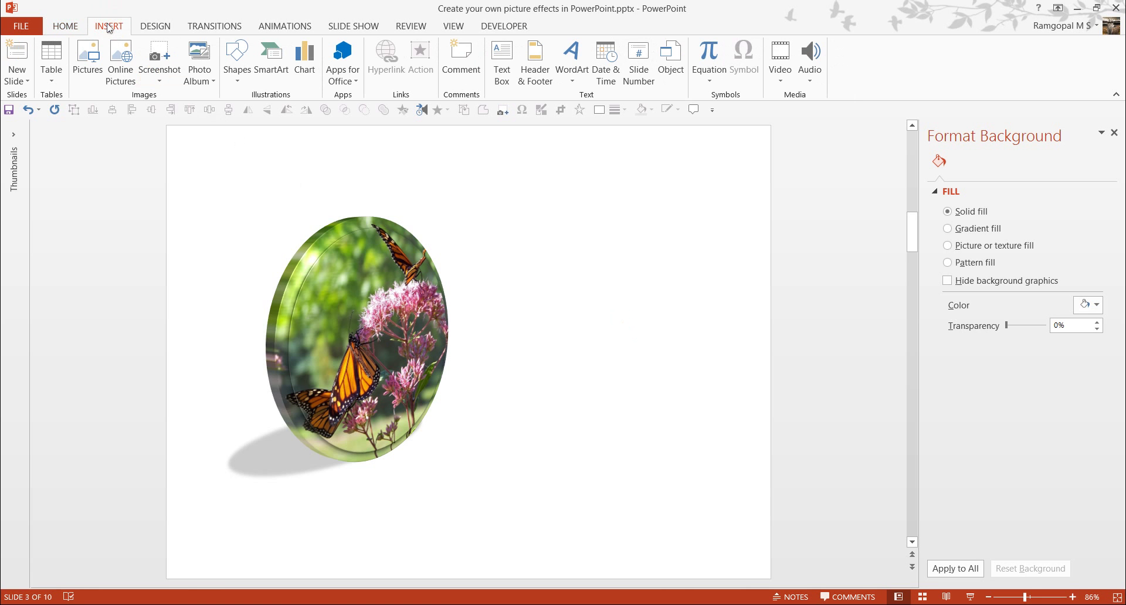
pyautogui.click(88, 61)
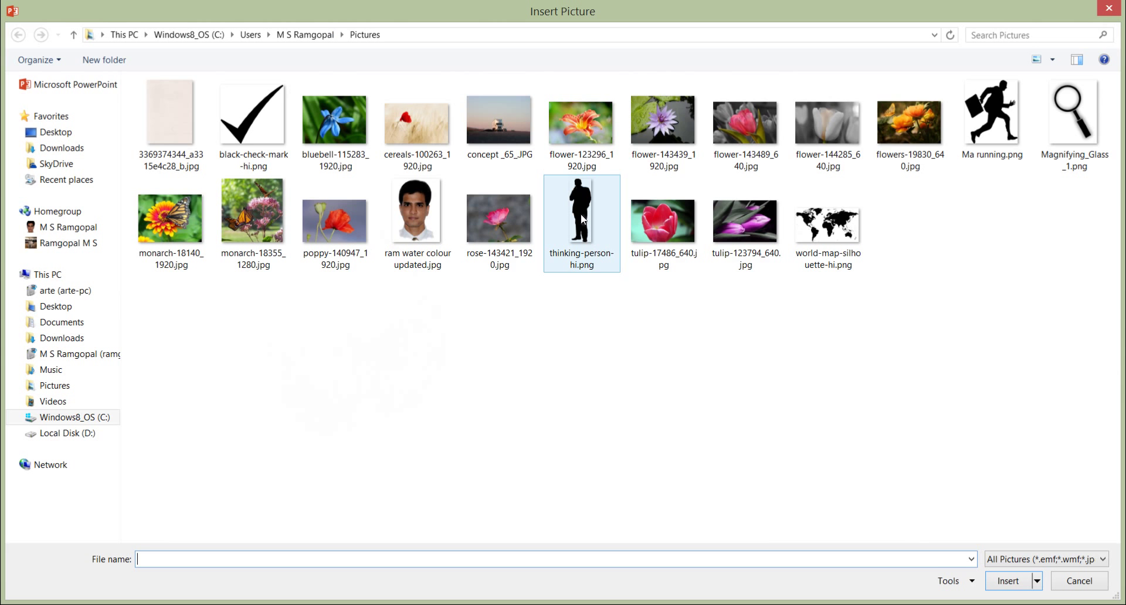
pyautogui.click(674, 143)
pyautogui.click(1006, 577)
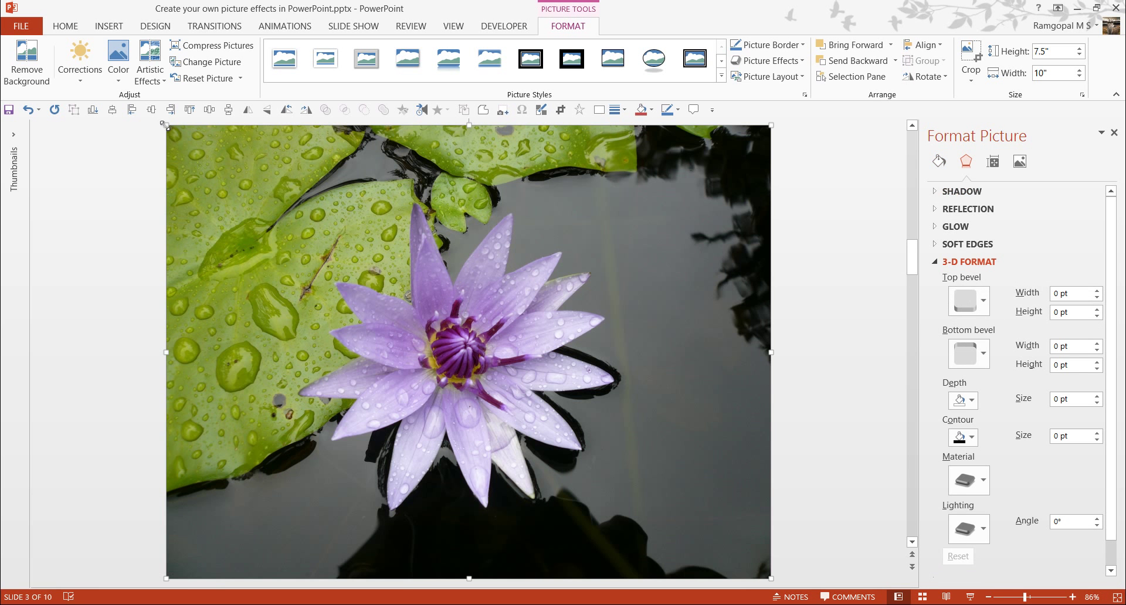
pyautogui.moveTo(164, 124); pyautogui.dragTo(530, 389)
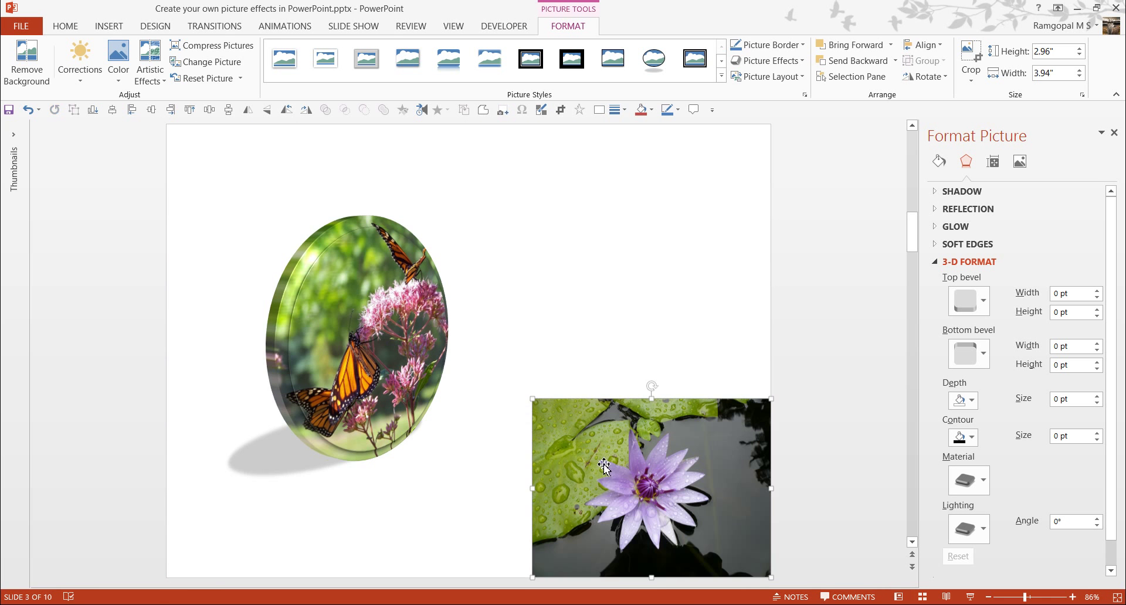
pyautogui.moveTo(627, 484); pyautogui.dragTo(577, 294)
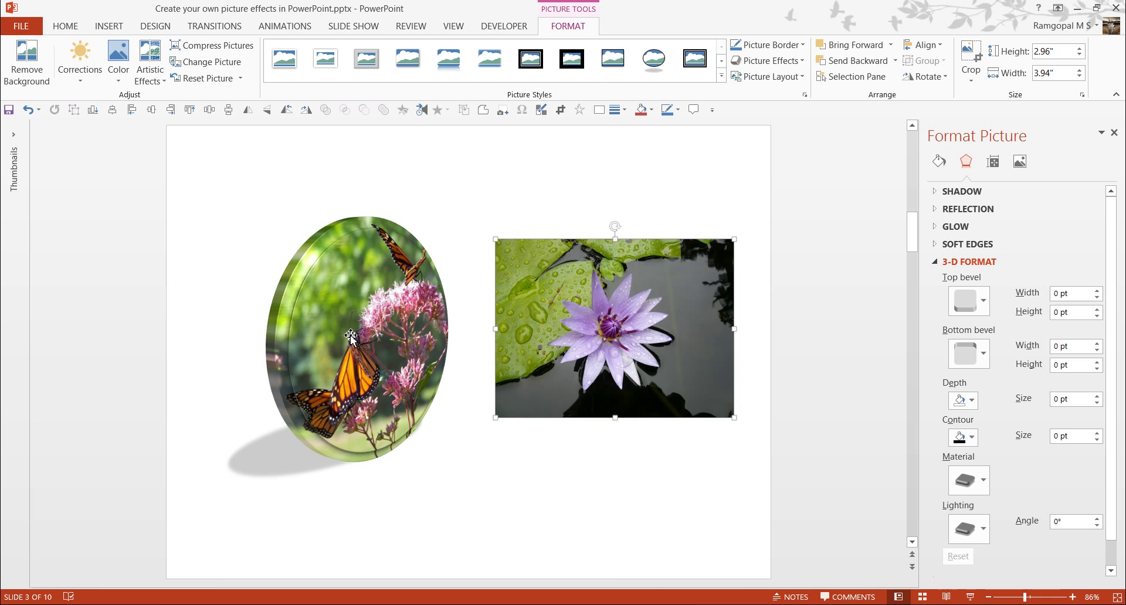
# Copy the butterfly disc's 3-D bevel, depth, tilt and shadow onto the water-lily photo with Format Painter
pyautogui.click(526, 441)
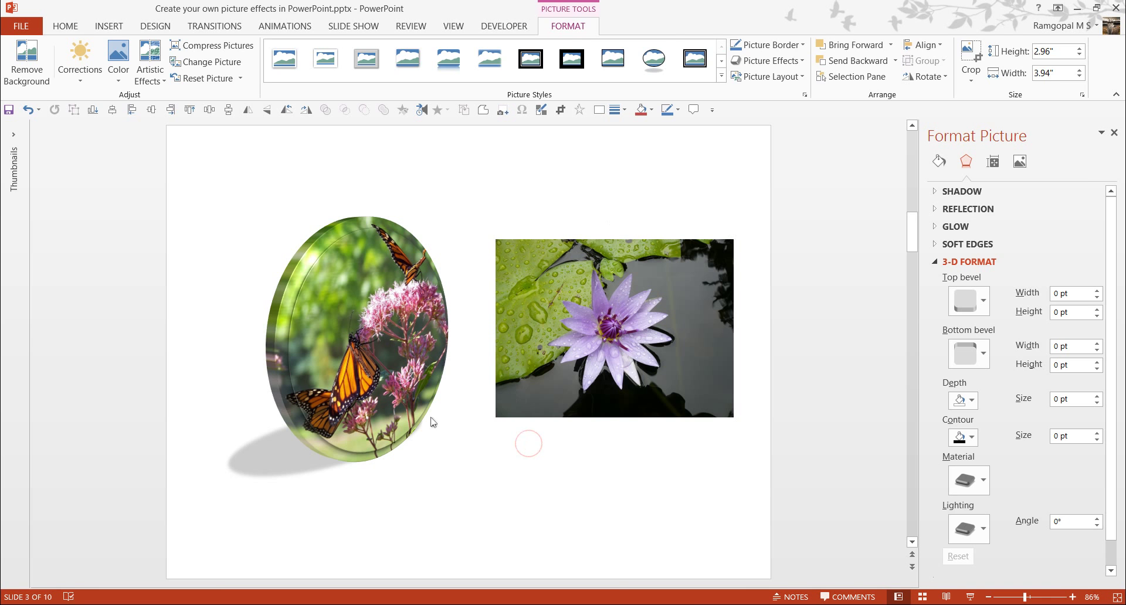
pyautogui.click(389, 319)
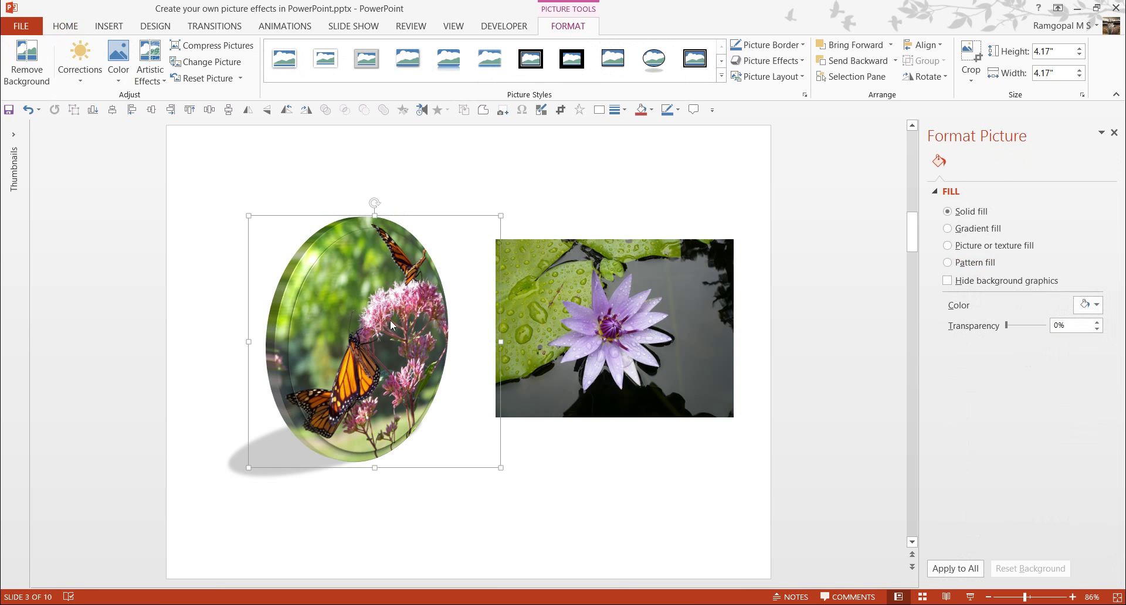
pyautogui.click(81, 32)
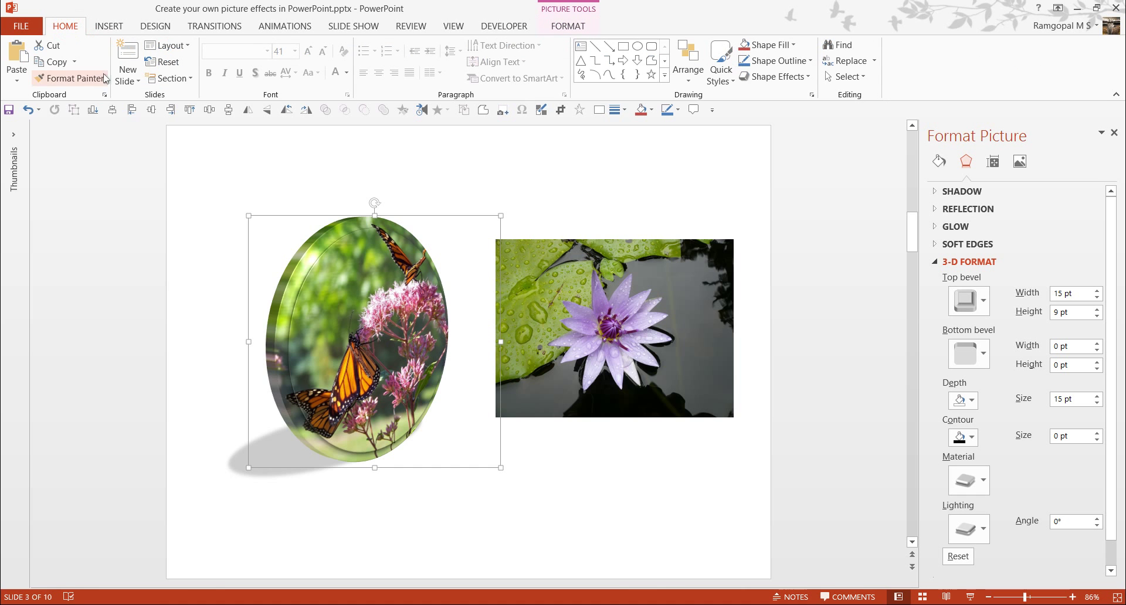
pyautogui.click(85, 81)
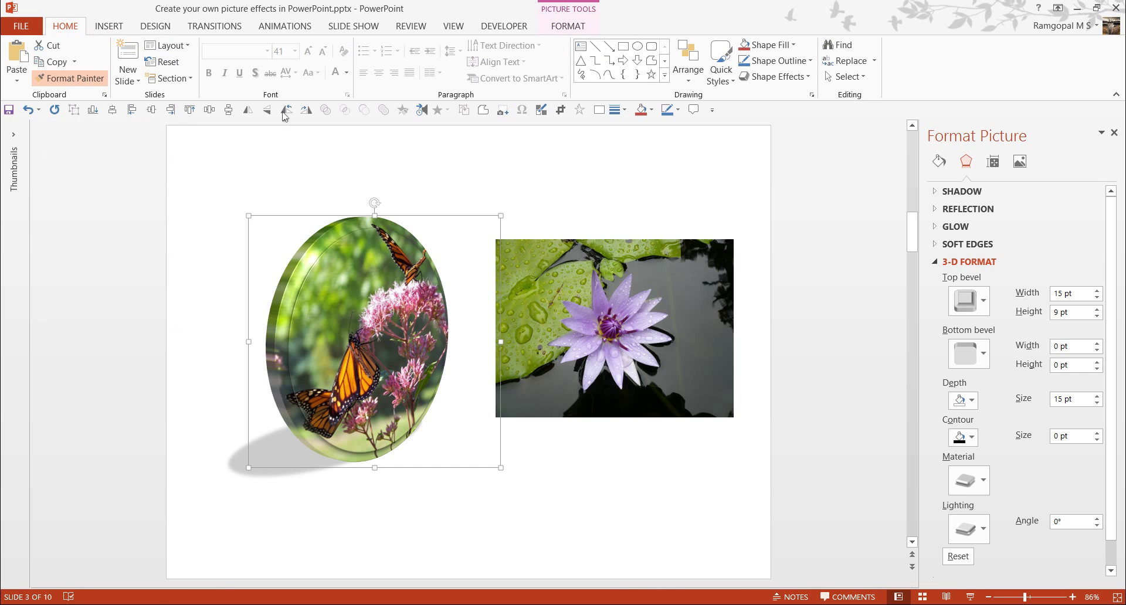
pyautogui.click(630, 282)
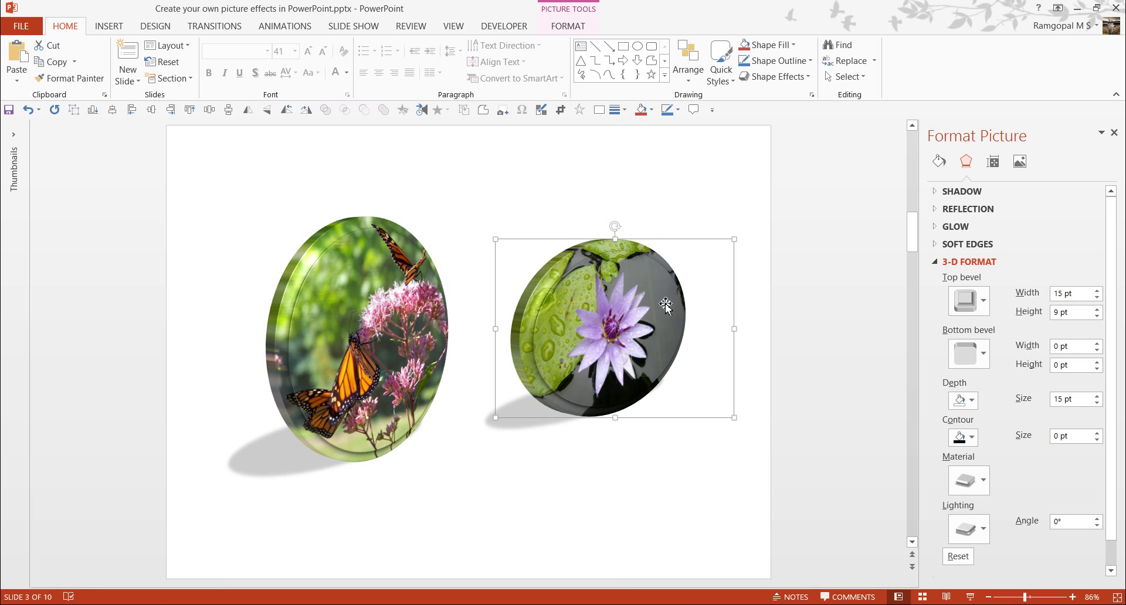
pyautogui.click(655, 468)
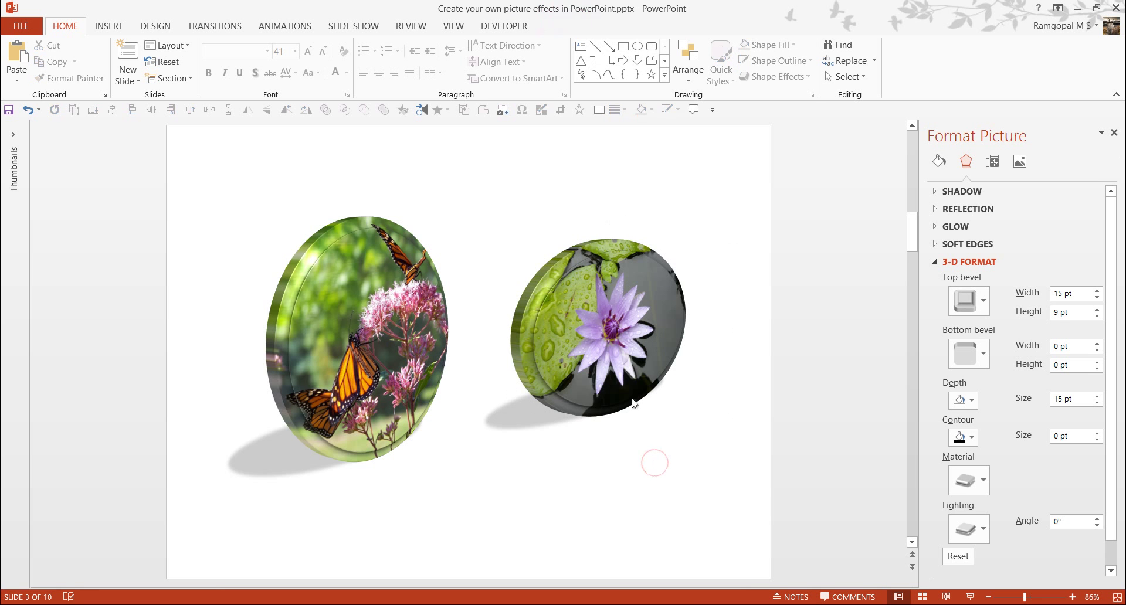
pyautogui.click(612, 302)
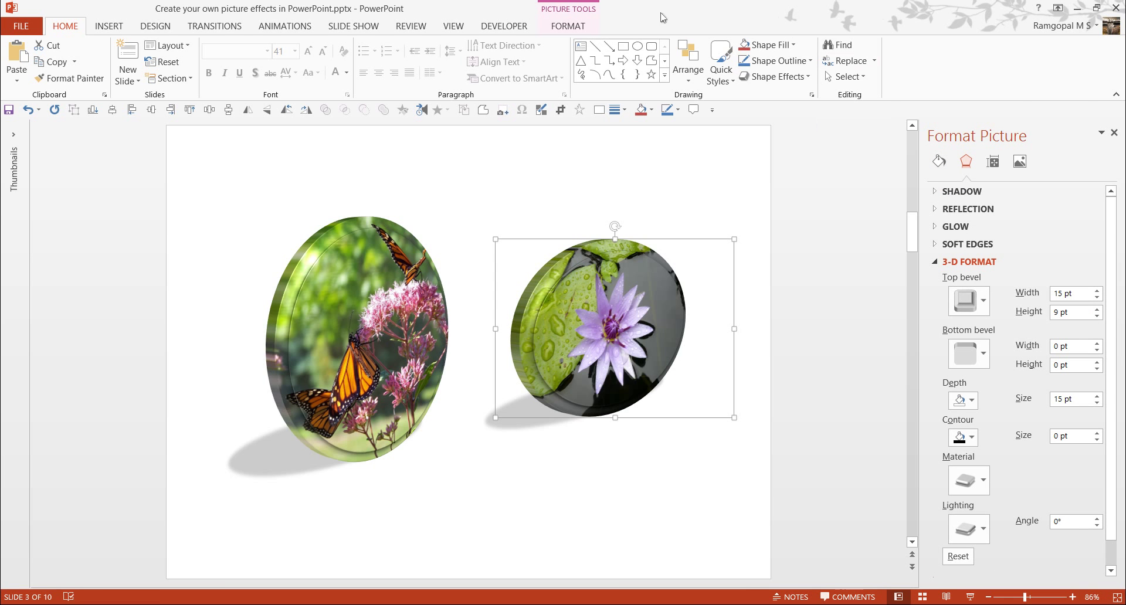
# Crop the water-lily picture to a 1:1 aspect ratio, making it a 2.96" square disc
pyautogui.click(565, 26)
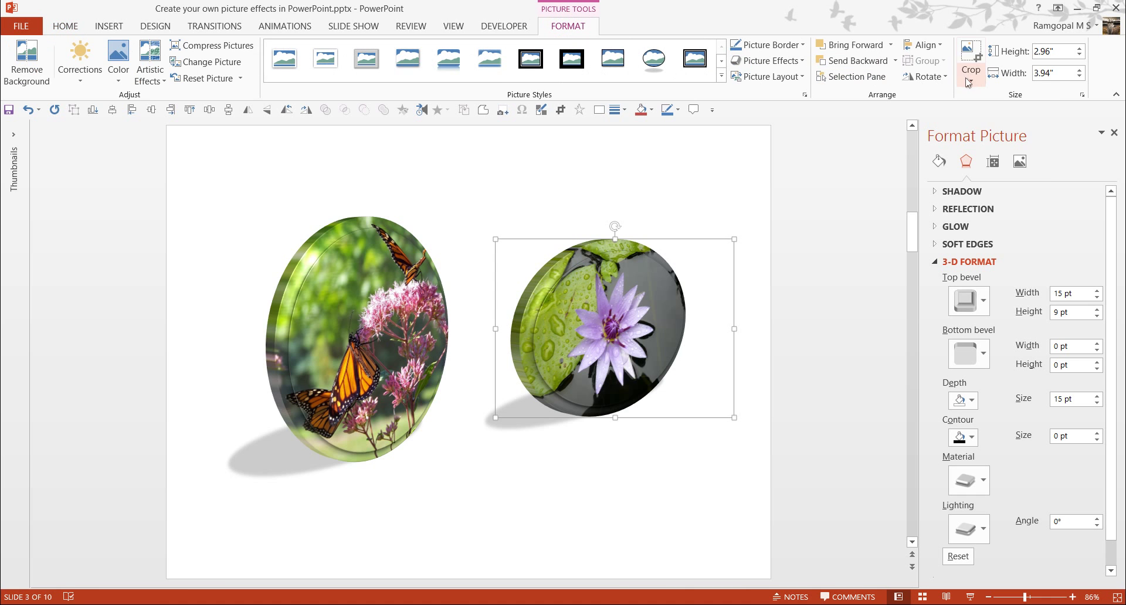
pyautogui.click(970, 75)
pyautogui.moveTo(1000, 134)
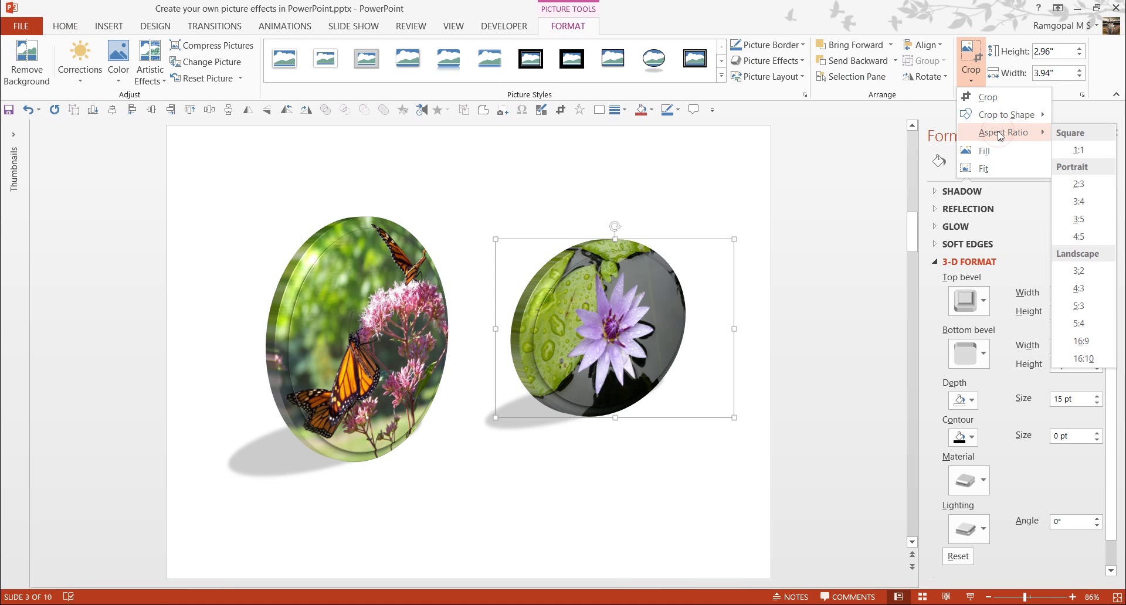
pyautogui.click(1078, 150)
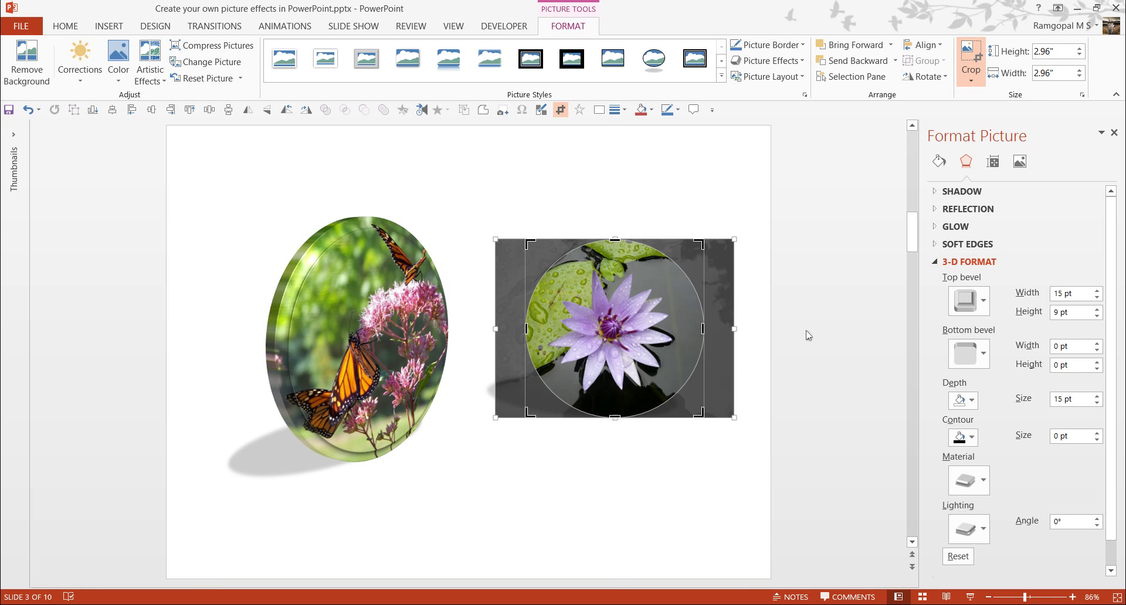
pyautogui.click(824, 290)
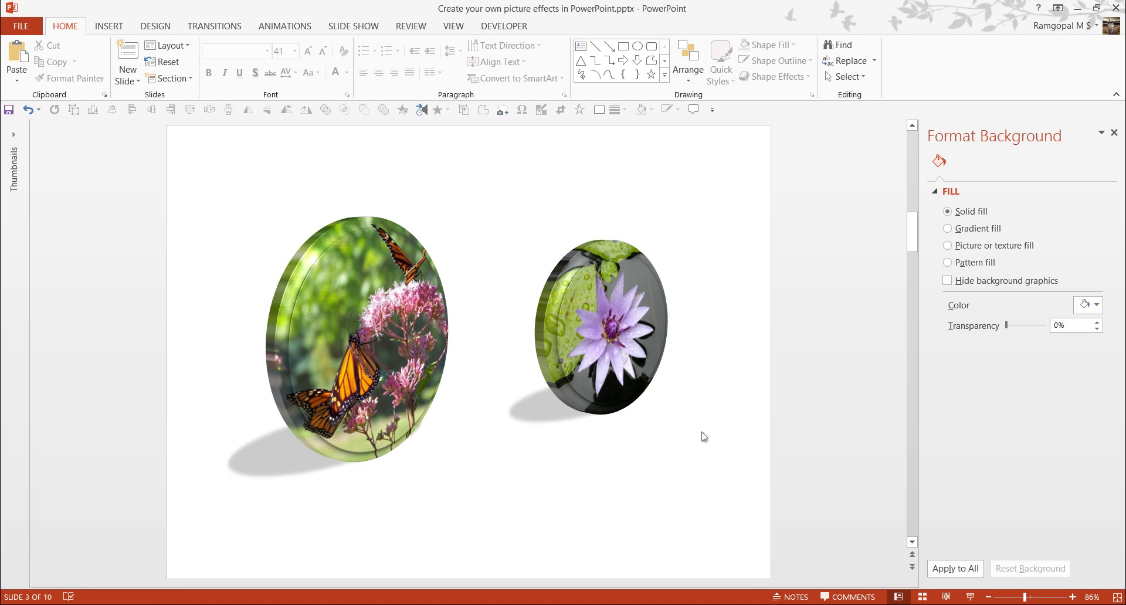
# Nudge the butterfly picture on slide 4 slightly right, then return to slide 3
pyautogui.click(617, 342)
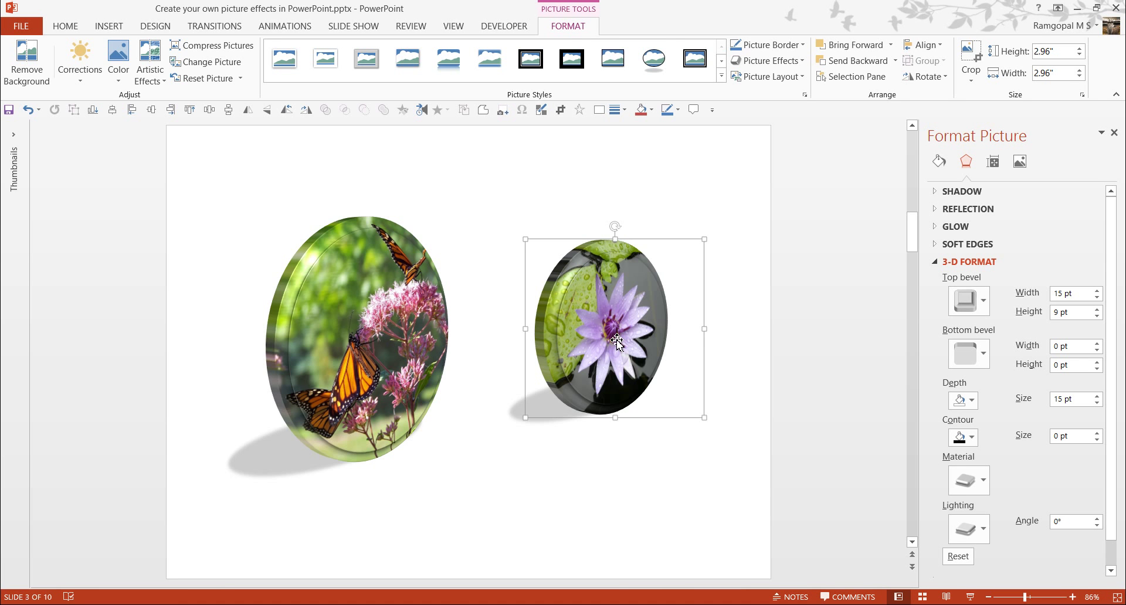
pyautogui.press('Escape')
pyautogui.press('pagedown')
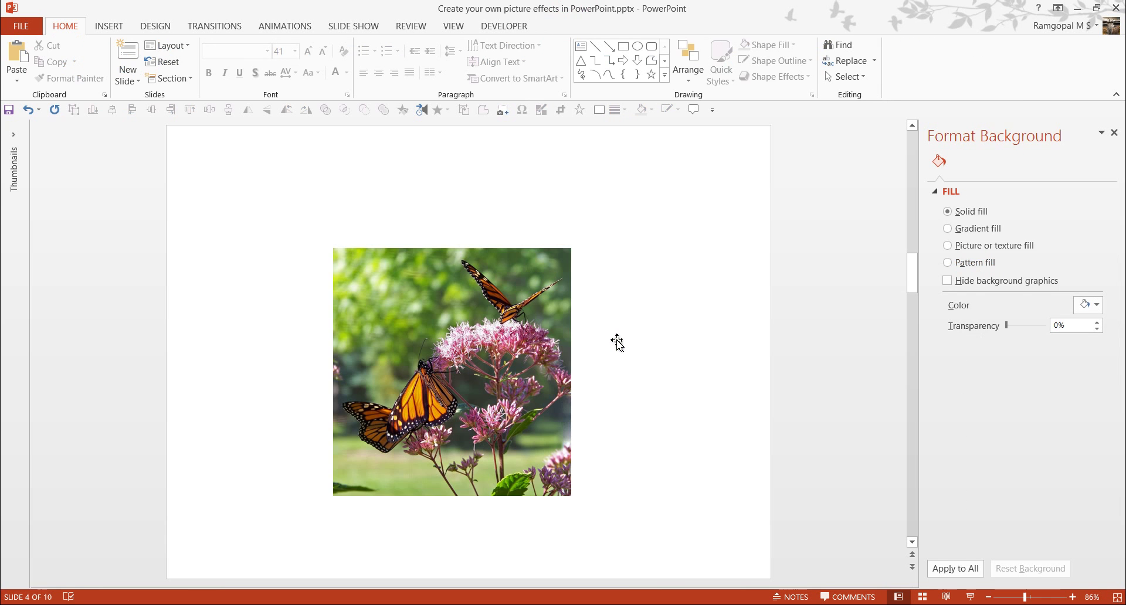
pyautogui.moveTo(442, 310); pyautogui.dragTo(479, 309)
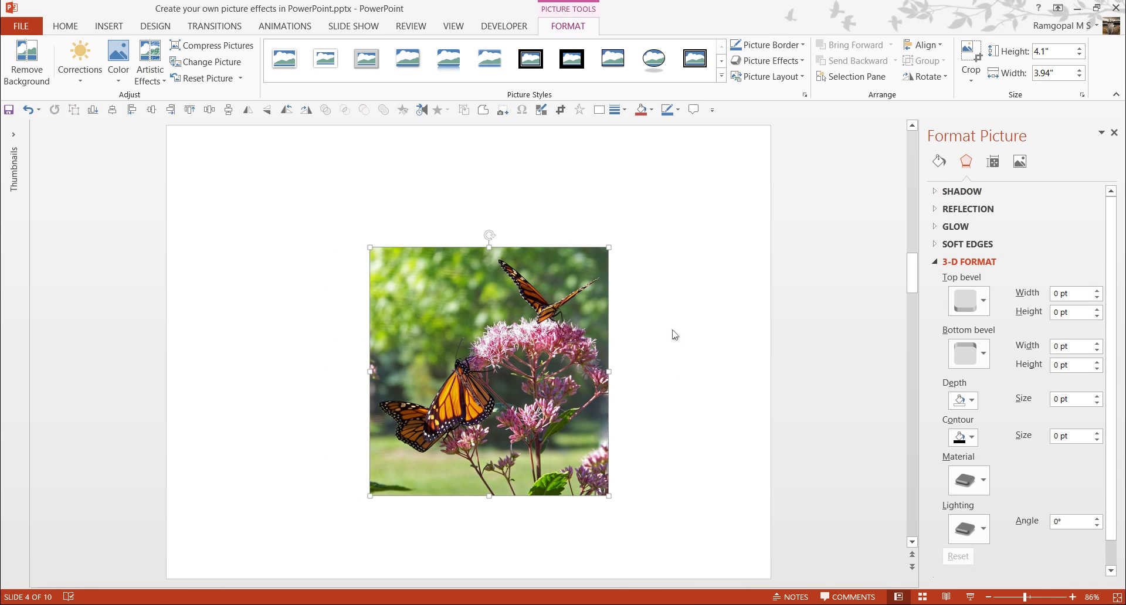
pyautogui.scroll(1, 674, 334)
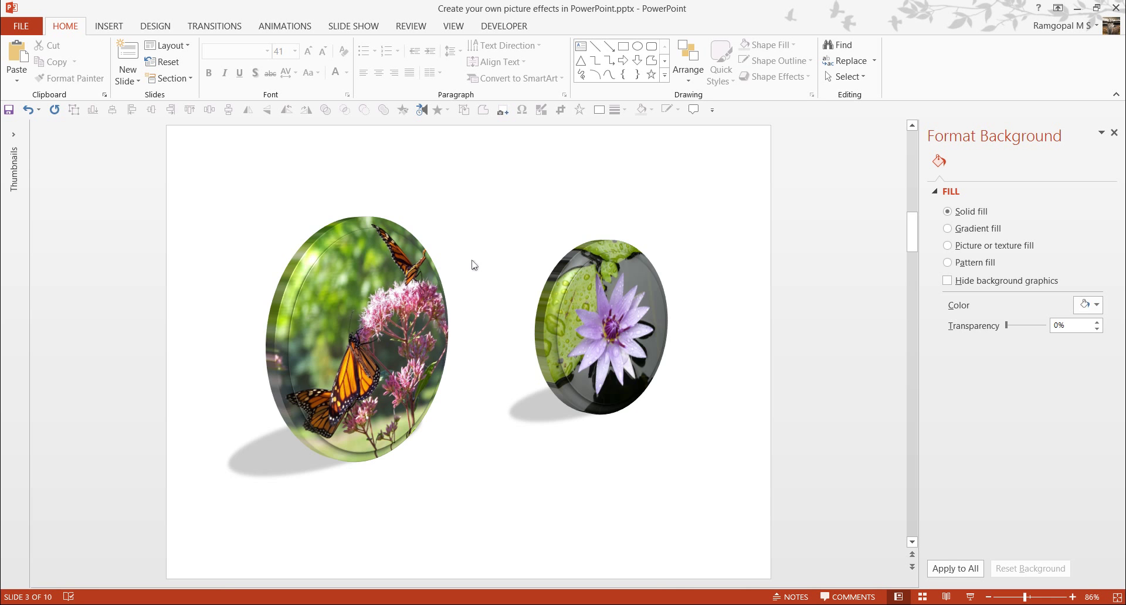
# Crop the butterfly picture on slide 4 to an Oval shape
pyautogui.scroll(-1, 472, 261)
pyautogui.click(493, 286)
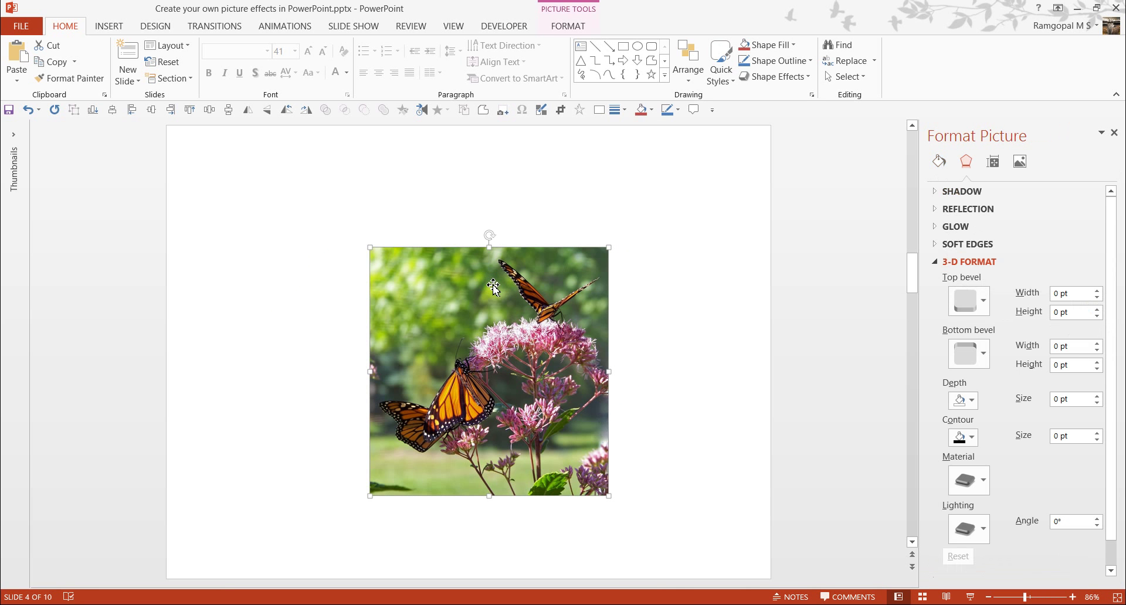
pyautogui.click(574, 28)
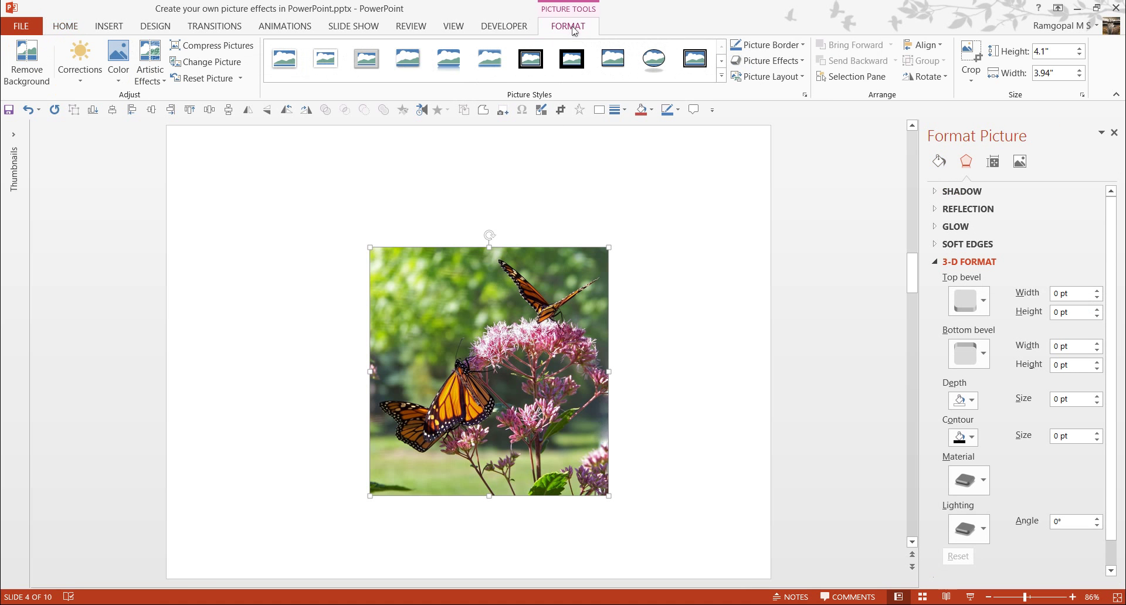
pyautogui.click(972, 82)
pyautogui.click(972, 84)
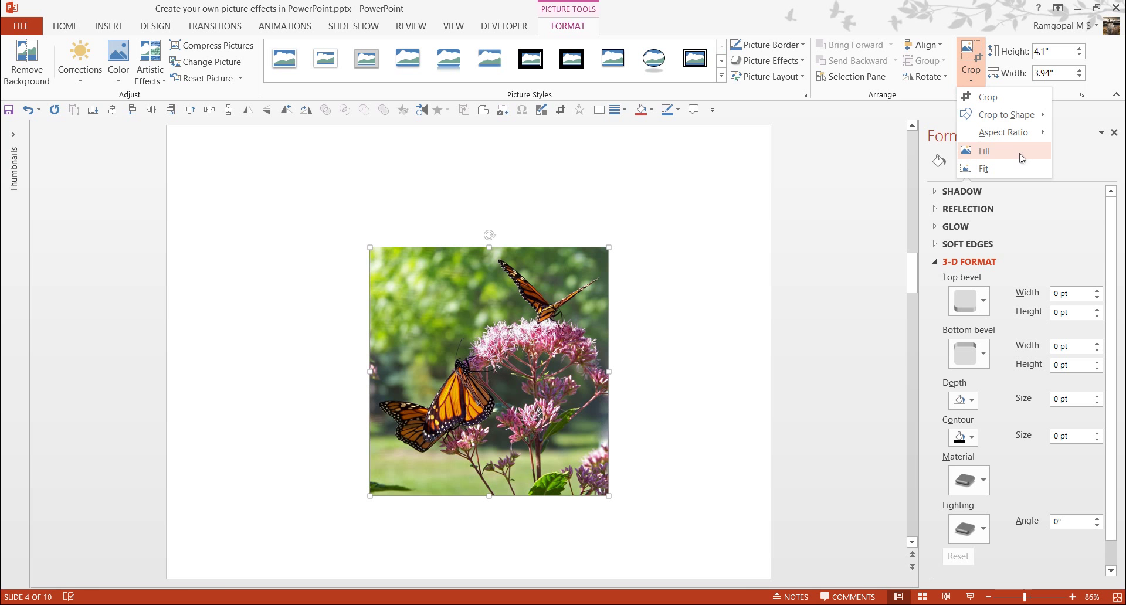
pyautogui.moveTo(1022, 120)
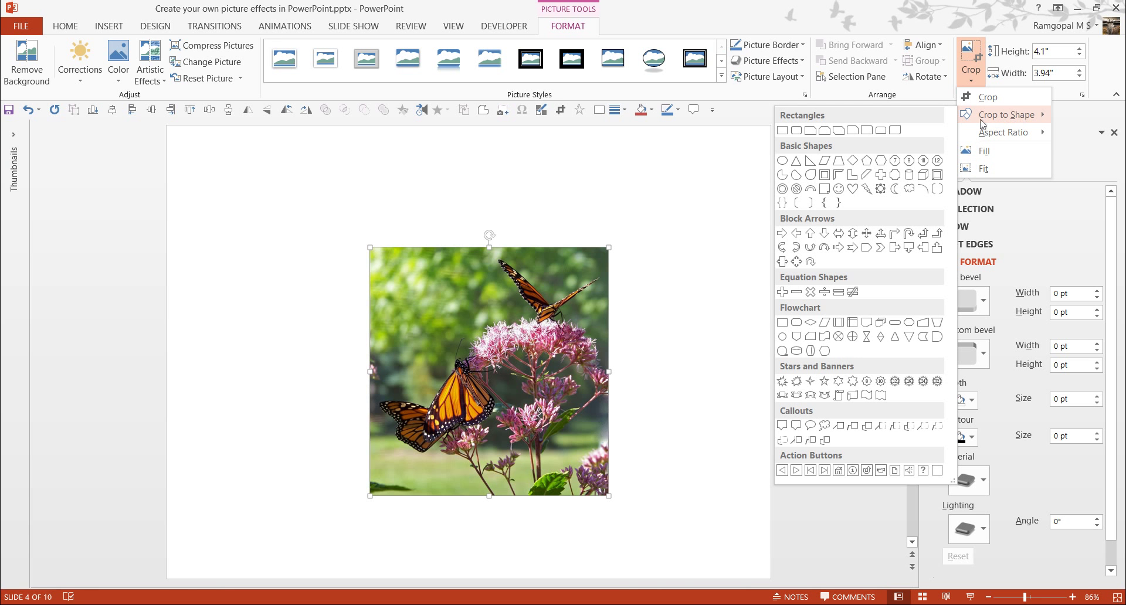
pyautogui.click(783, 161)
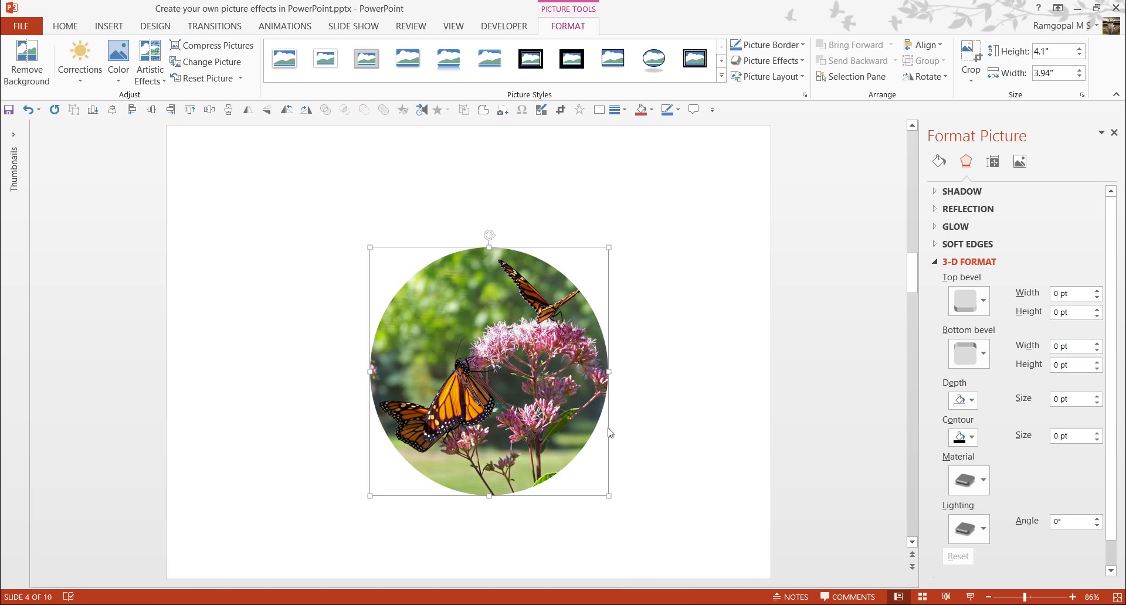
# Set the crop aspect ratio to 1:1 so the butterfly becomes a perfect circle
pyautogui.click(975, 84)
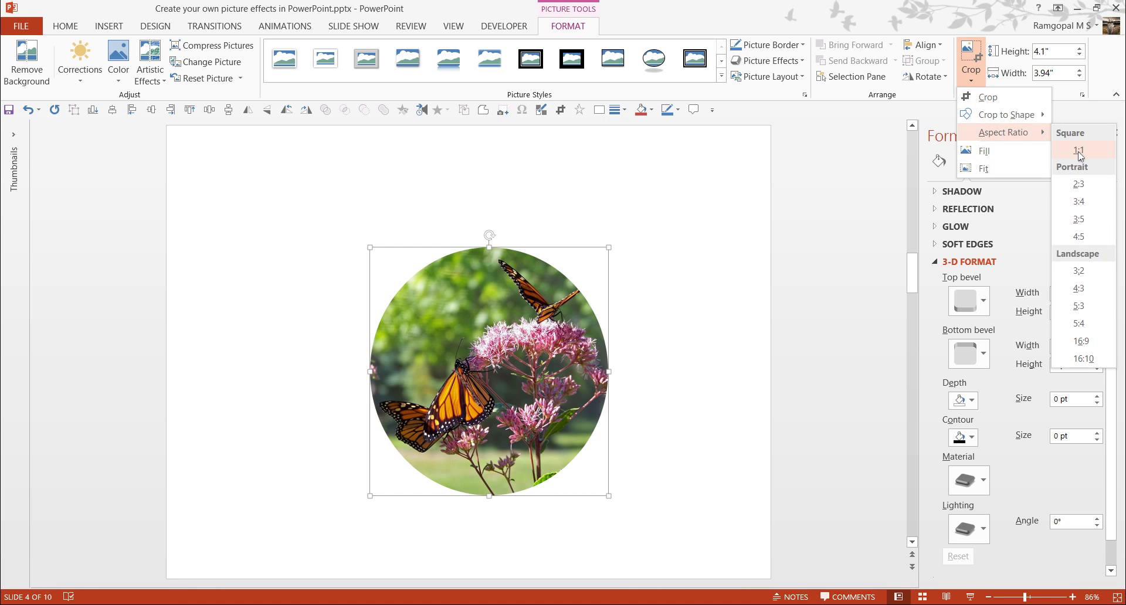
pyautogui.click(1079, 151)
pyautogui.click(698, 360)
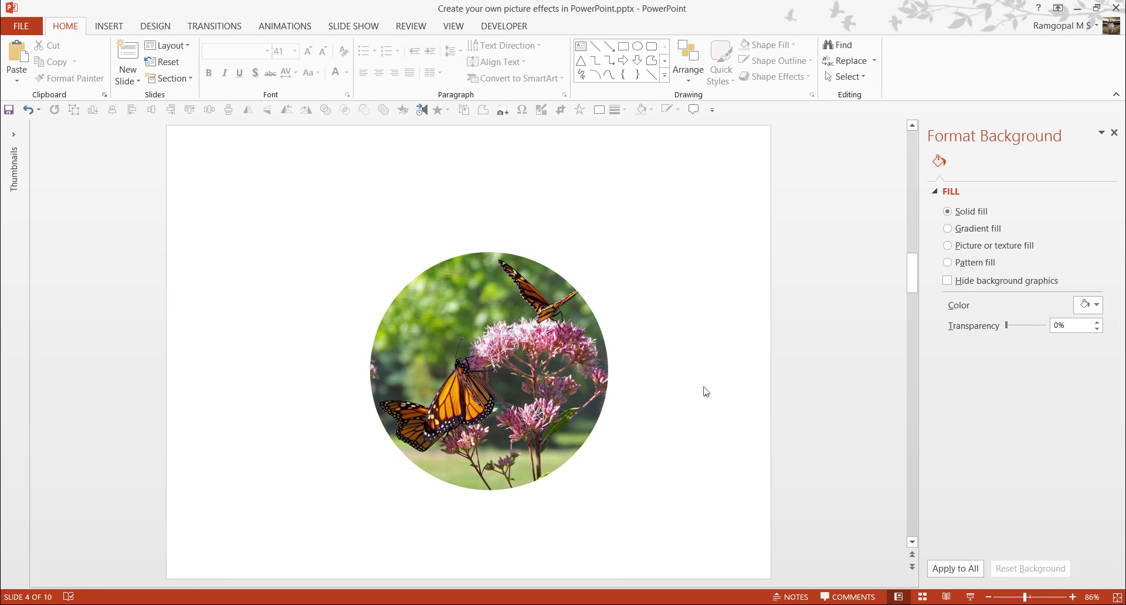
# Give the round butterfly picture a Convex top bevel 15 pt wide and 9 pt high
pyautogui.click(482, 371)
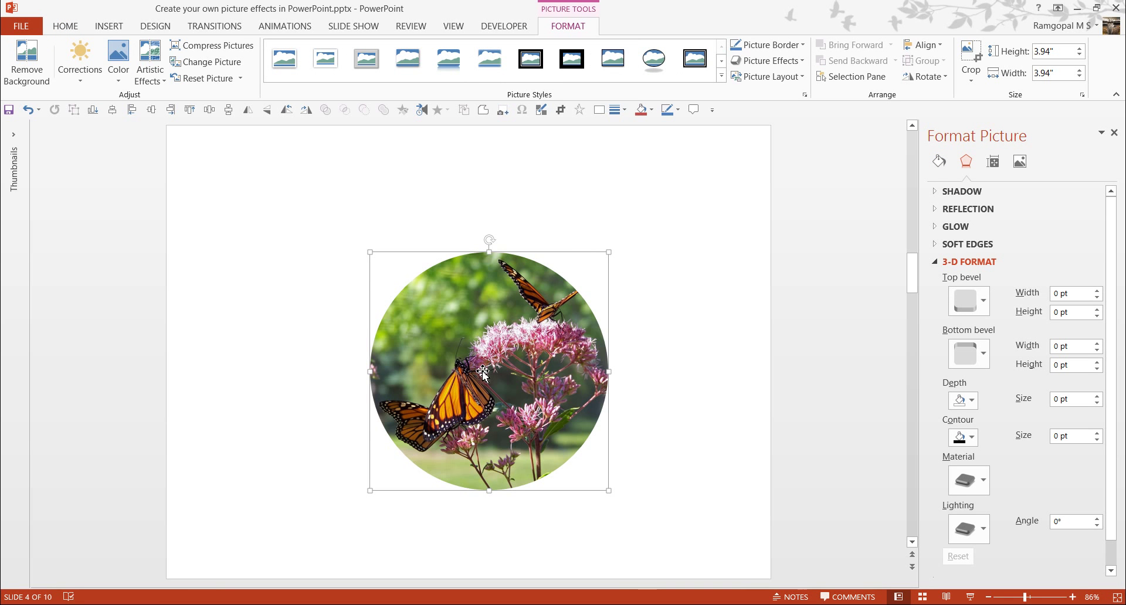
pyautogui.click(973, 300)
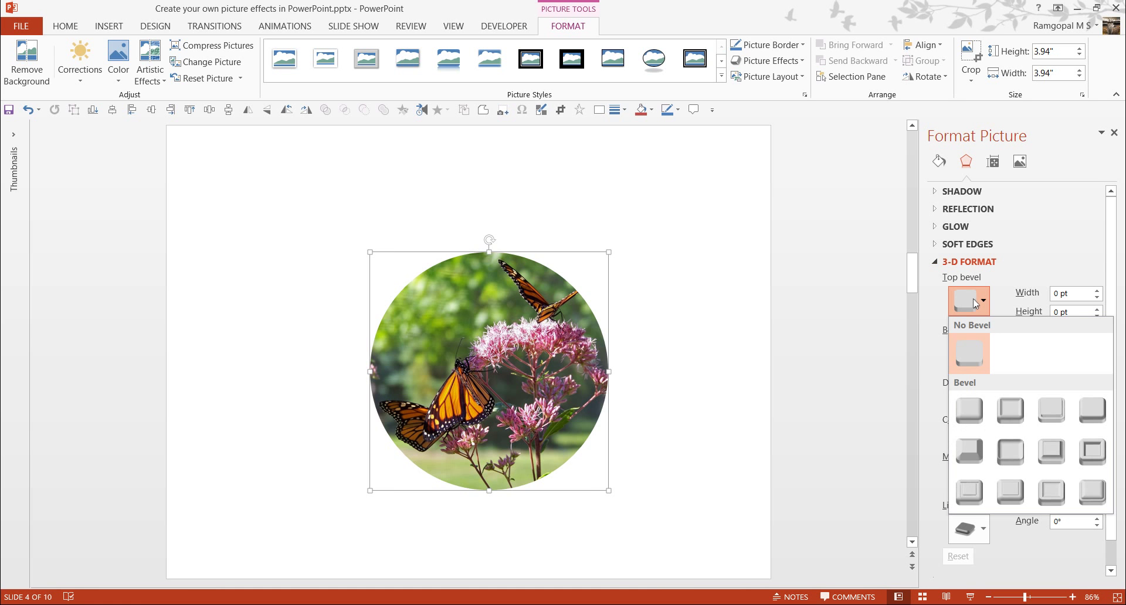
pyautogui.click(1051, 452)
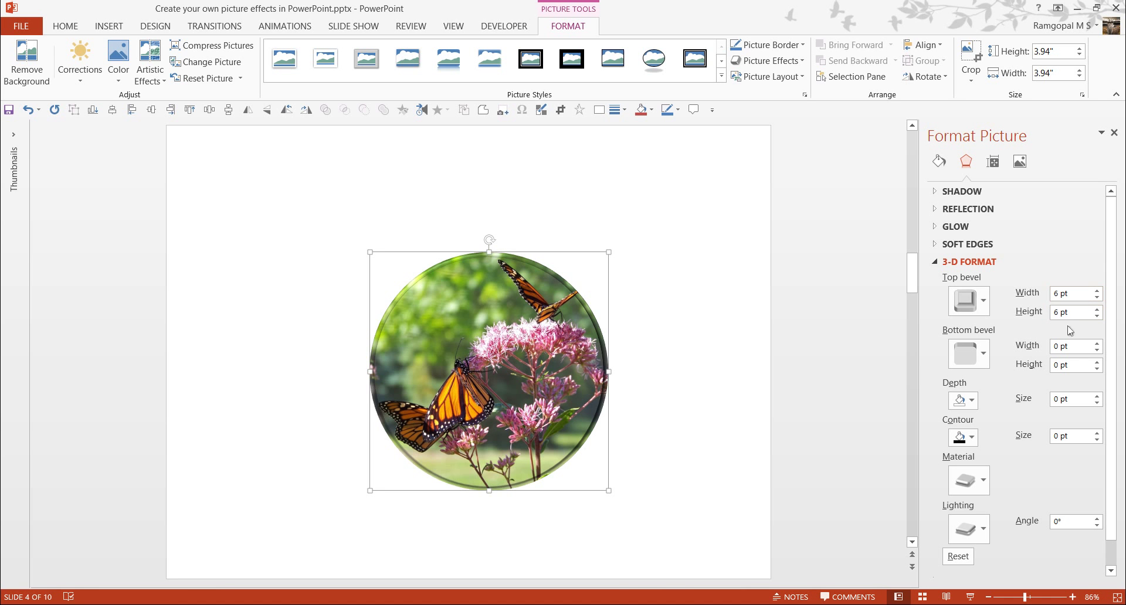
pyautogui.moveTo(1082, 293); pyautogui.dragTo(1014, 300)
pyautogui.write('15')
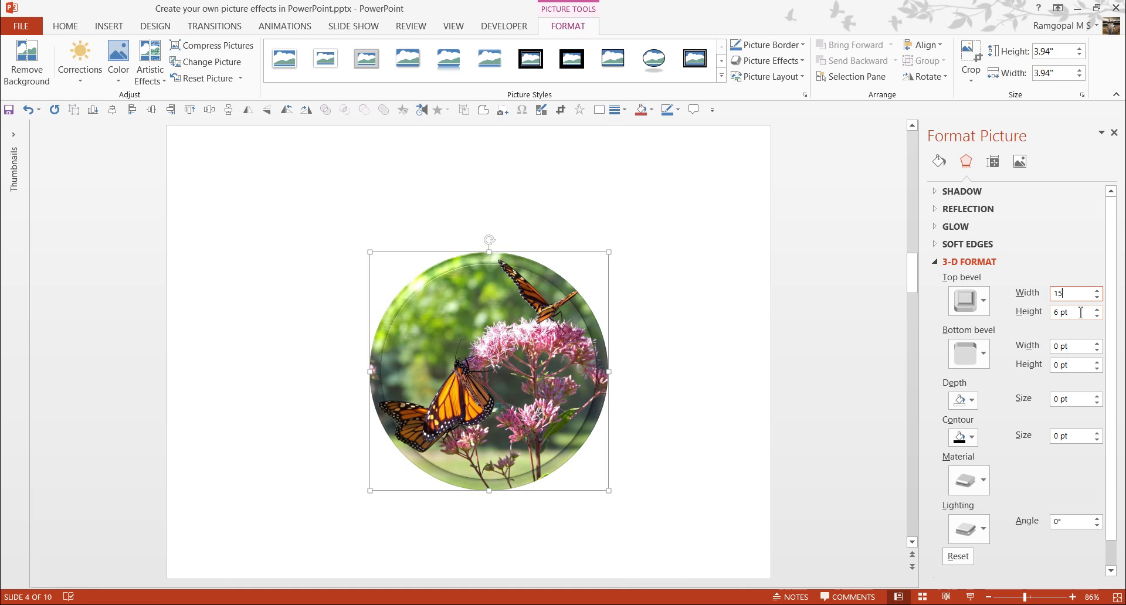
pyautogui.press('Tab')
pyautogui.write('9')
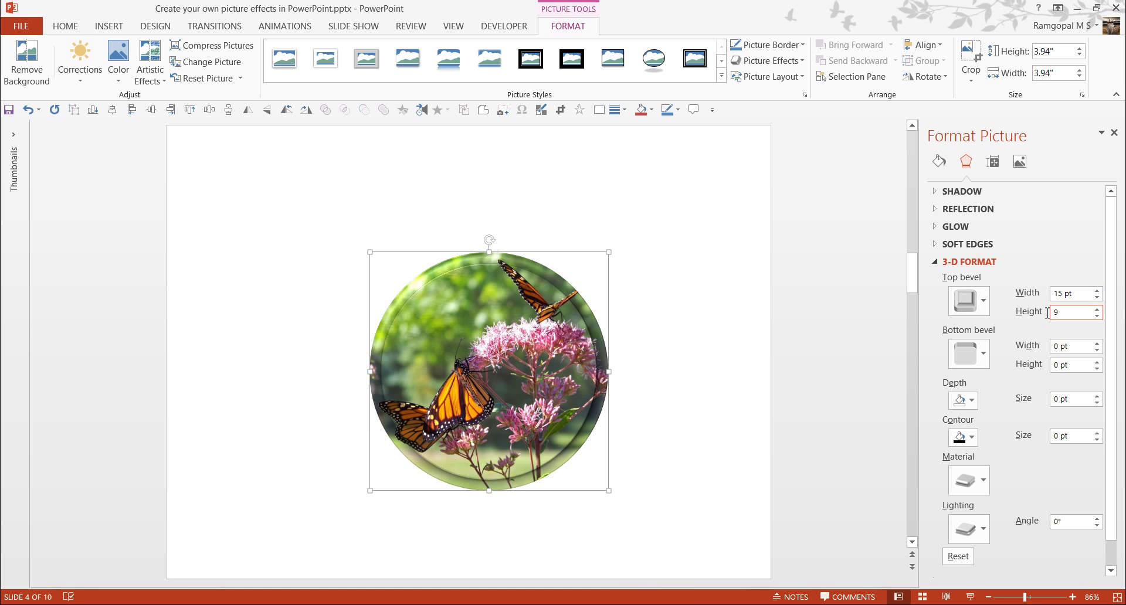
pyautogui.click(590, 352)
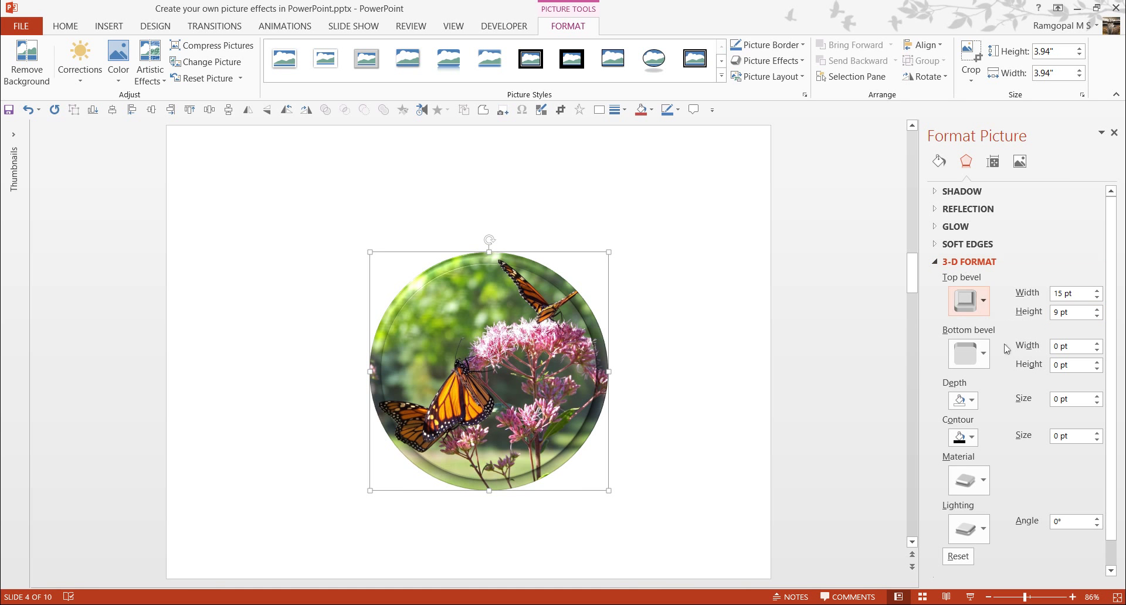
# Set the picture's 3-D depth size to 15 pt
pyautogui.tripleClick(1055, 403)
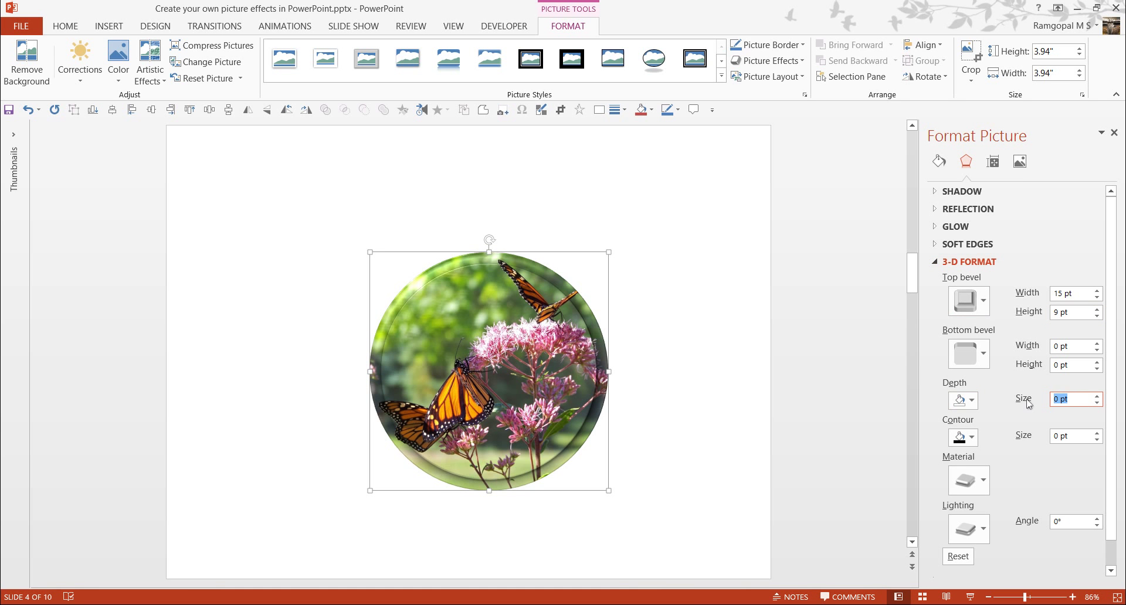
pyautogui.write('15')
pyautogui.click(1070, 365)
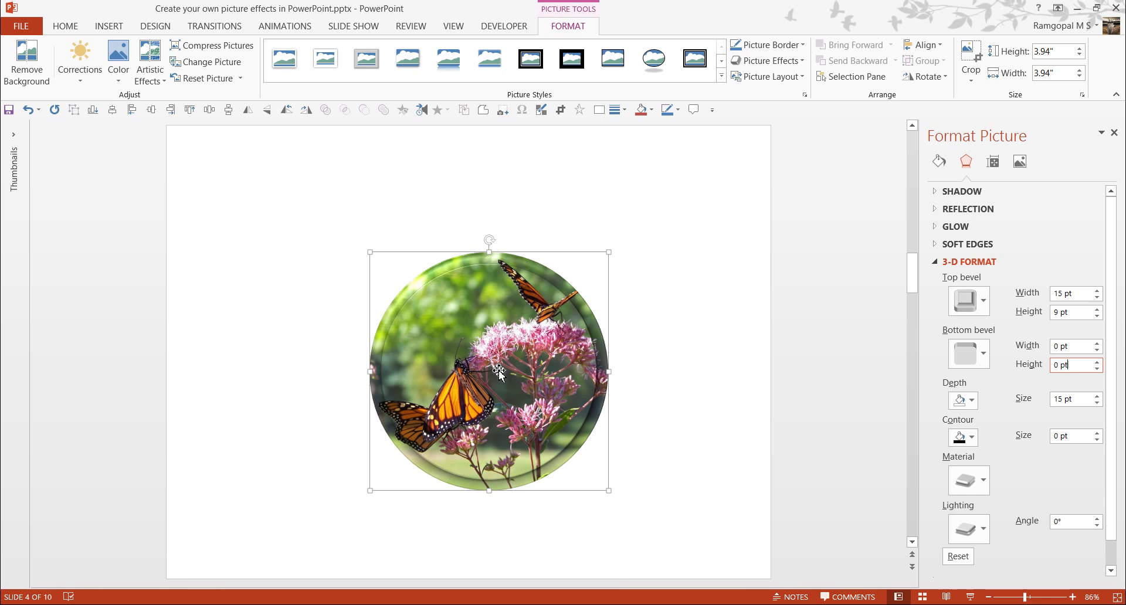
# Apply the Perspective Contrasting Right 3-D rotation preset (X 316.1°, Y 10.4°, Z 3.6°) to the butterfly
pyautogui.click(938, 262)
pyautogui.click(937, 280)
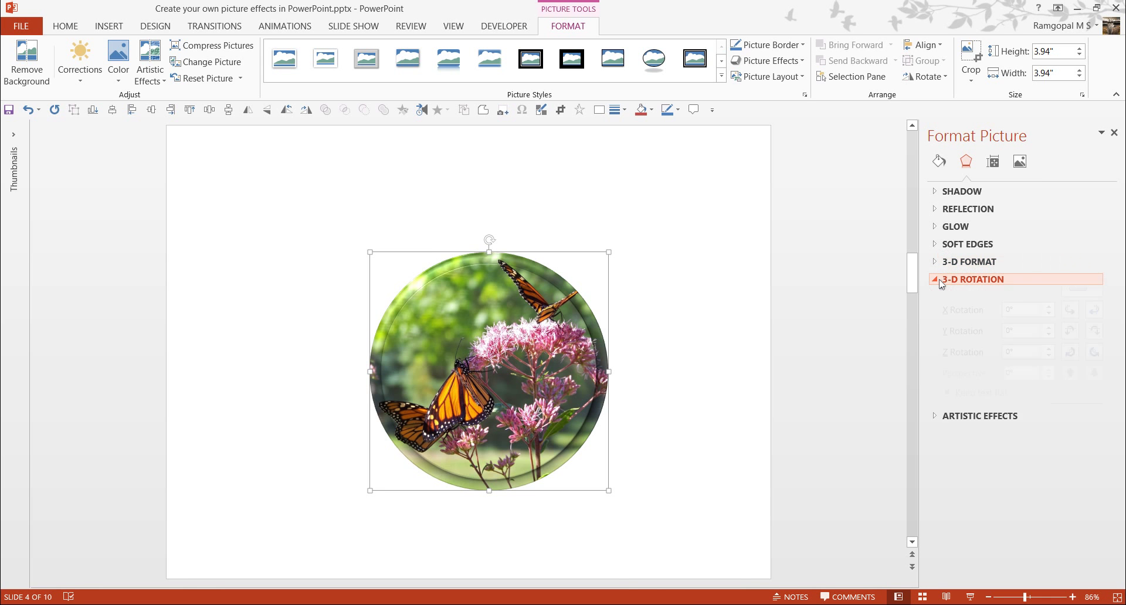
pyautogui.click(1081, 308)
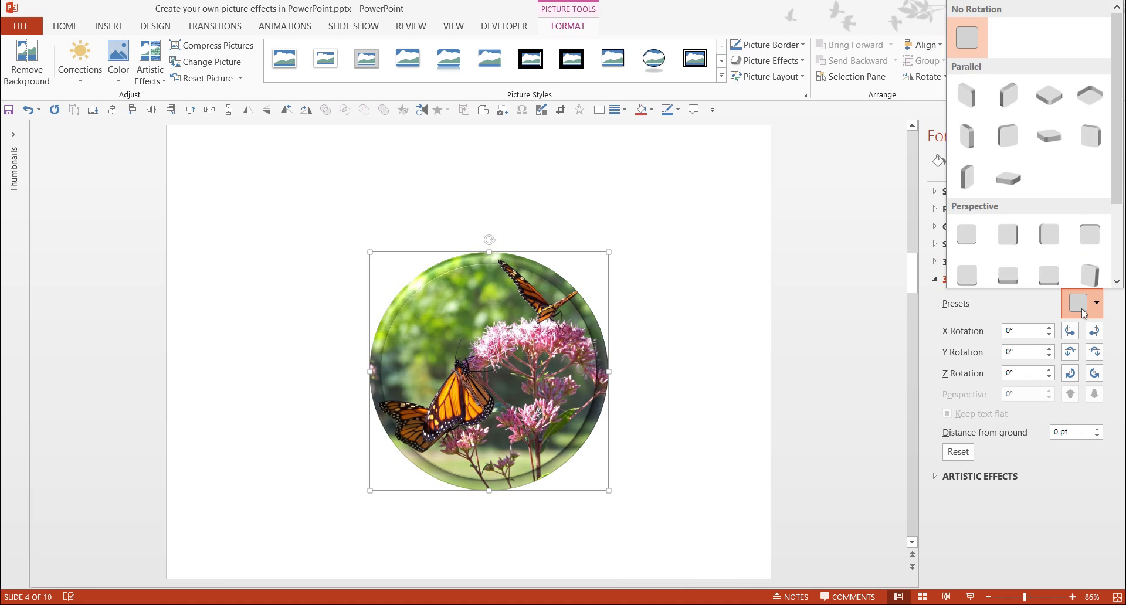
pyautogui.moveTo(1119, 199); pyautogui.dragTo(1123, 245)
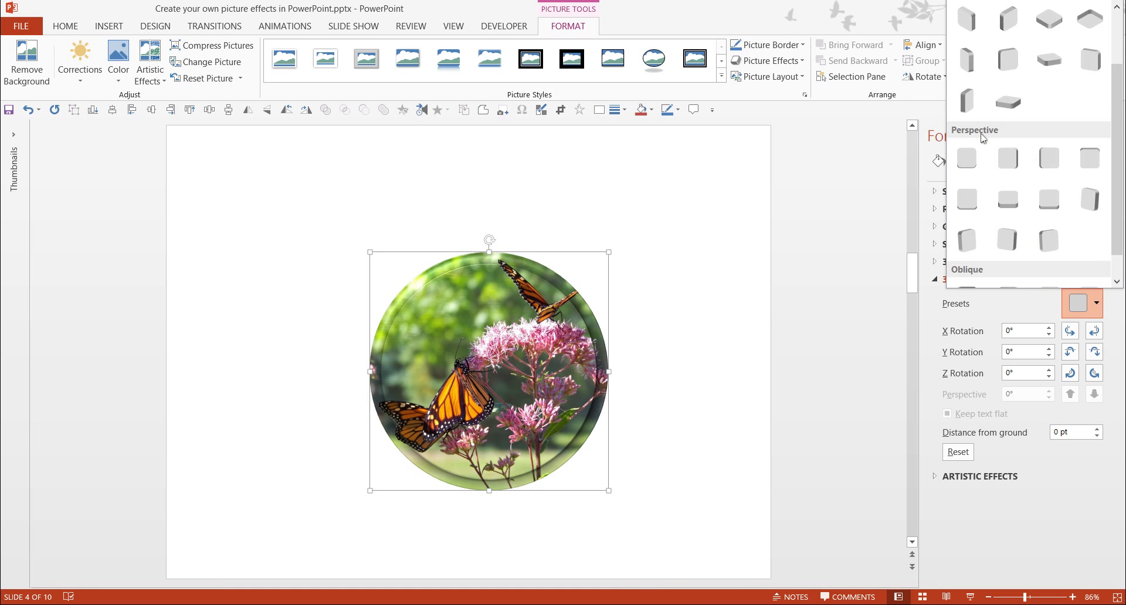
pyautogui.click(966, 241)
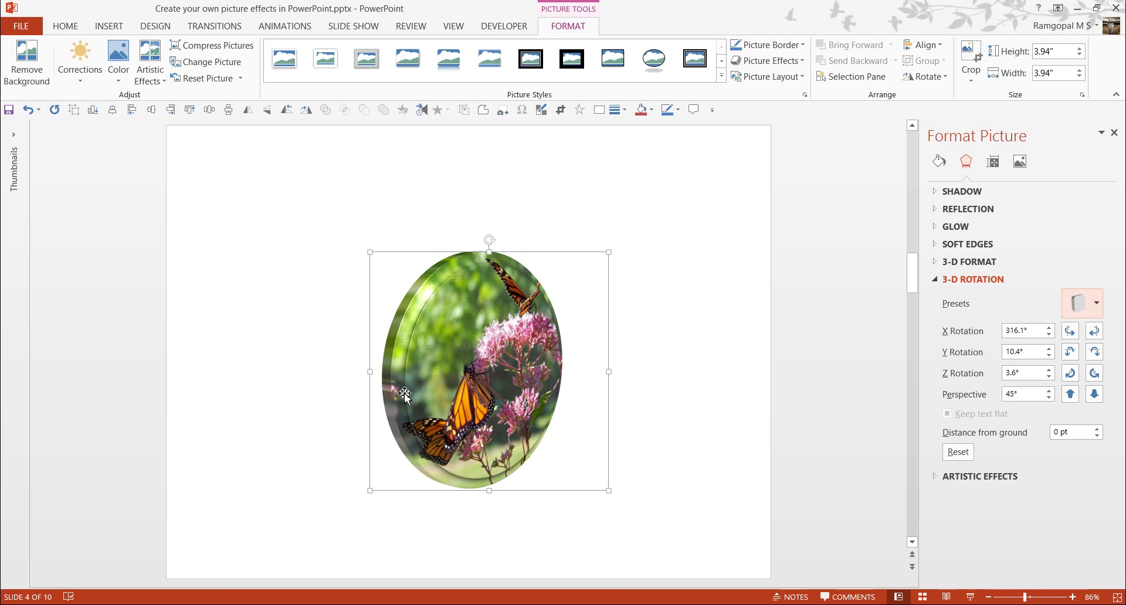
# Apply the Perspective Diagonal Upper Left shadow preset to the tilted butterfly picture
pyautogui.click(938, 279)
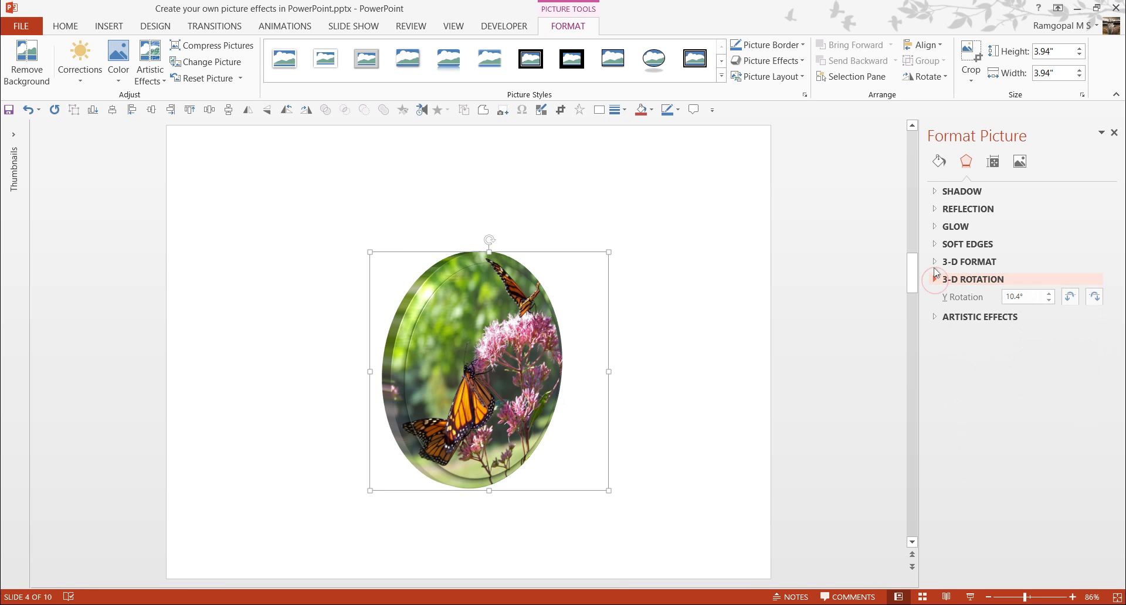
pyautogui.click(947, 191)
pyautogui.click(1095, 210)
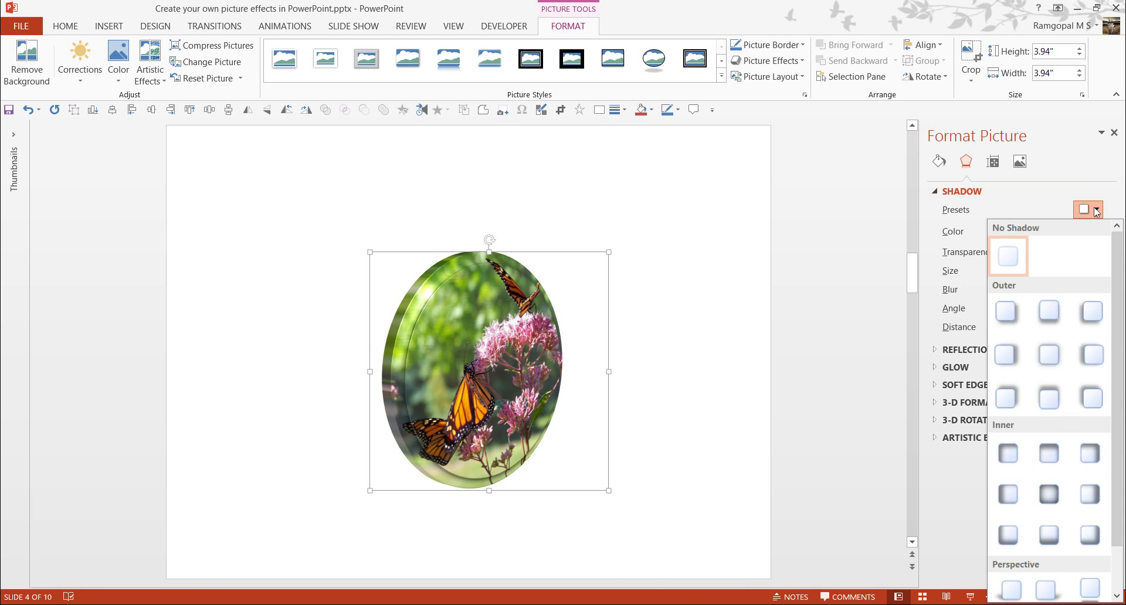
pyautogui.scroll(-1, 1049, 381)
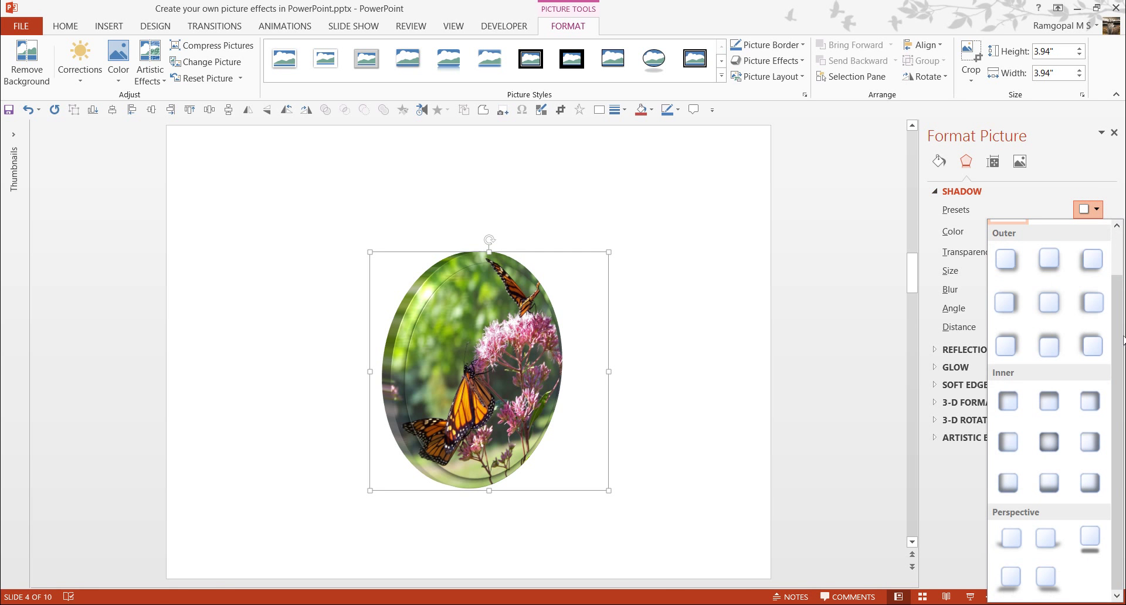
pyautogui.click(1009, 547)
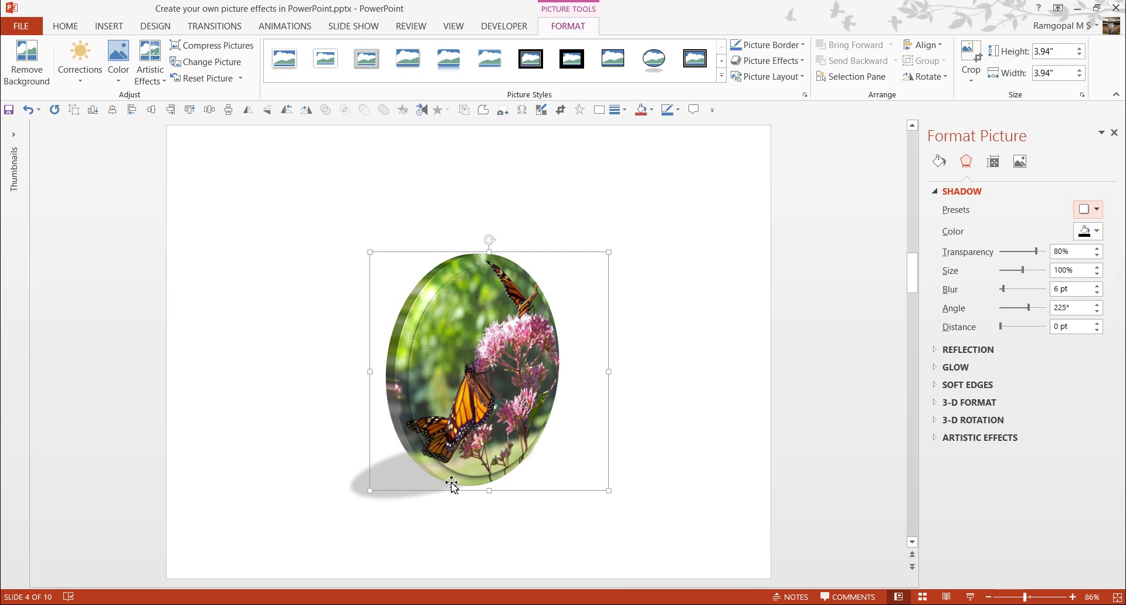
# Preview the shadow, then shift the butterfly picture left on the slide
pyautogui.click(706, 394)
pyautogui.click(456, 317)
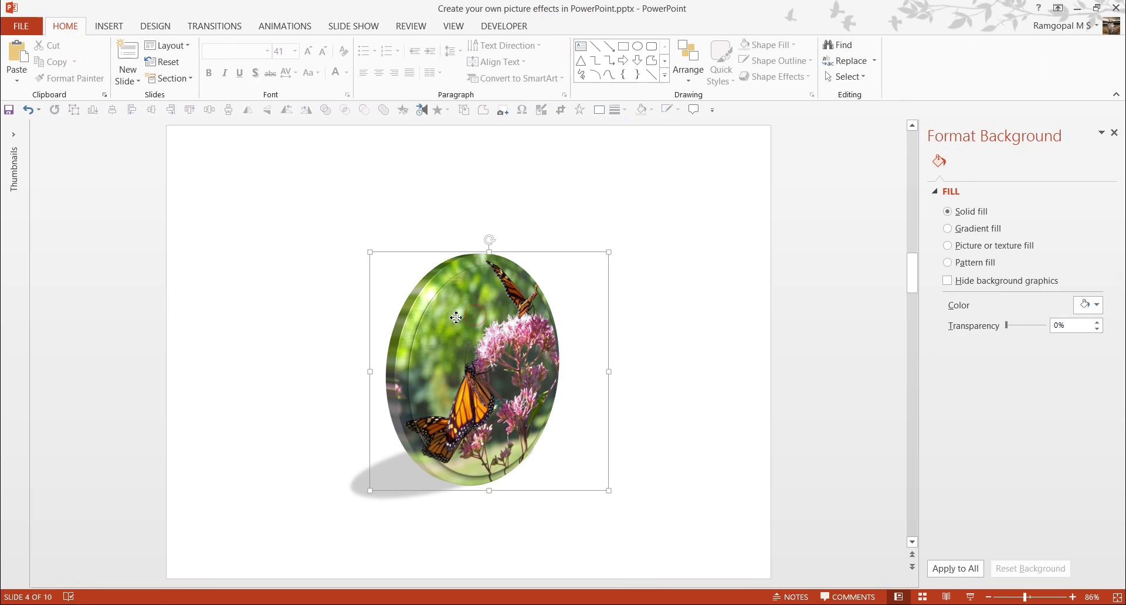
pyautogui.moveTo(456, 318); pyautogui.dragTo(332, 323)
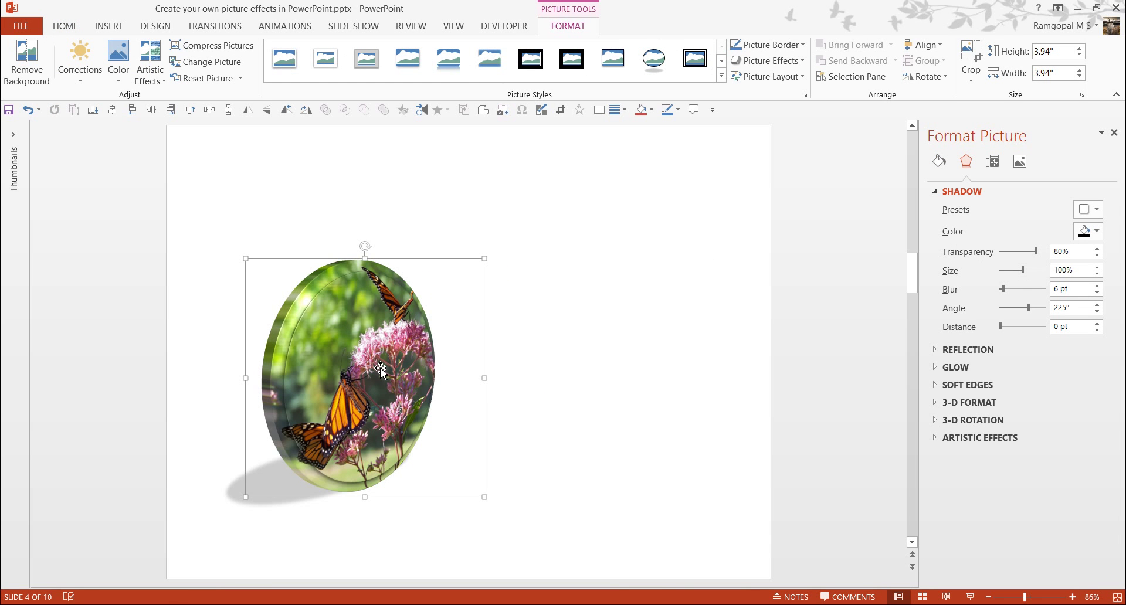
# Move the beveled 3-D butterfly disc right toward the slide centre and deselect it
pyautogui.click(65, 26)
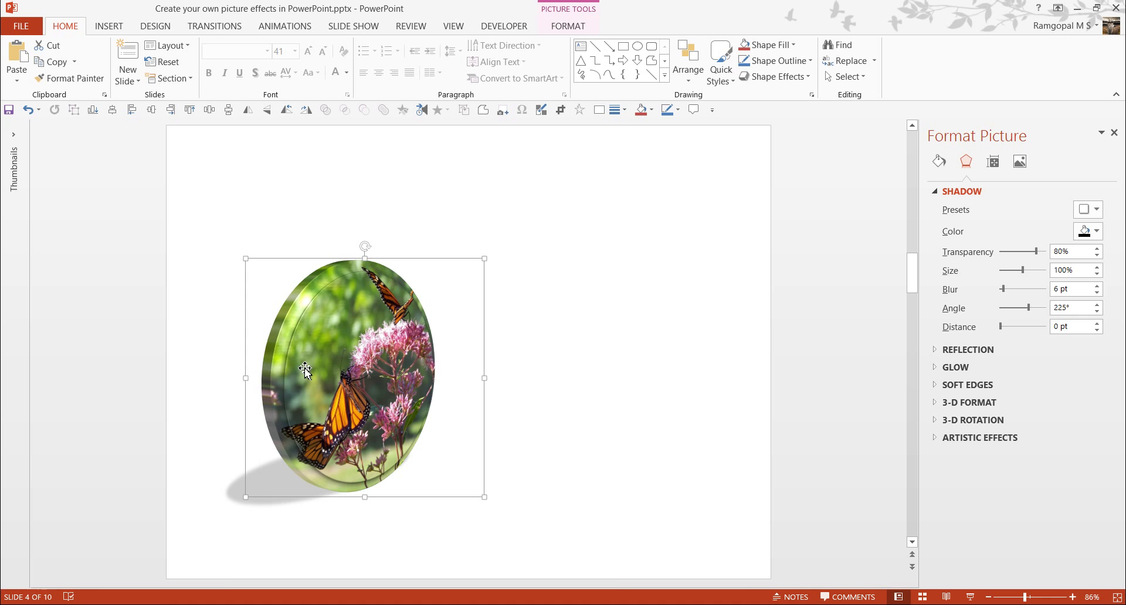
pyautogui.moveTo(341, 375); pyautogui.dragTo(502, 382)
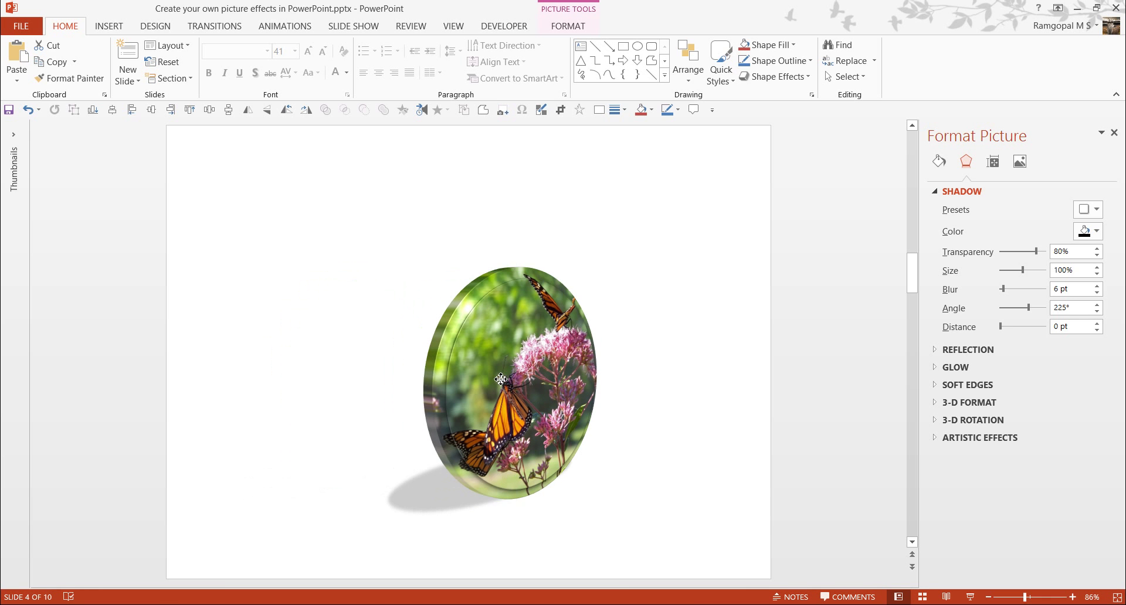
pyautogui.click(684, 427)
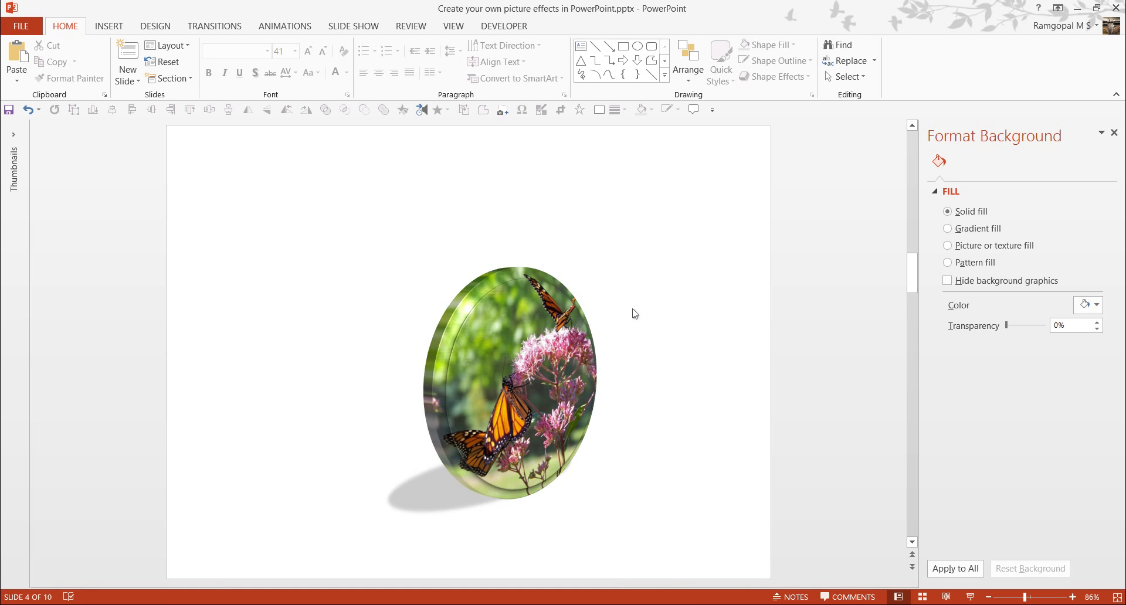
# Advance past slide 5 to slide 6, 'Picture frame in the shape of postage stamp'
pyautogui.scroll(-1, 633, 314)
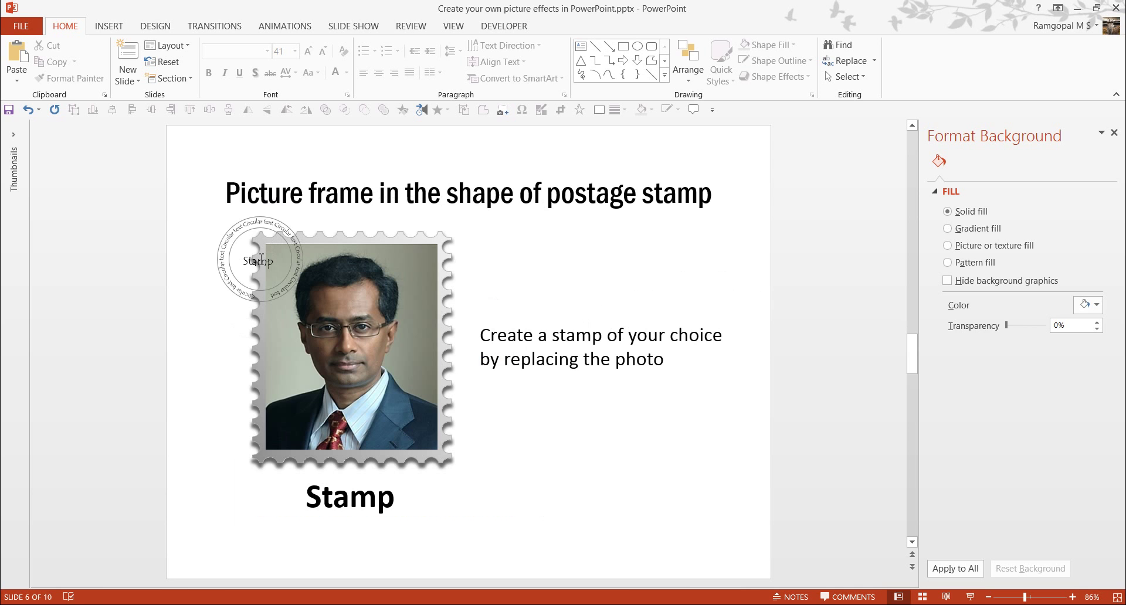
pyautogui.click(262, 257)
pyautogui.click(277, 232)
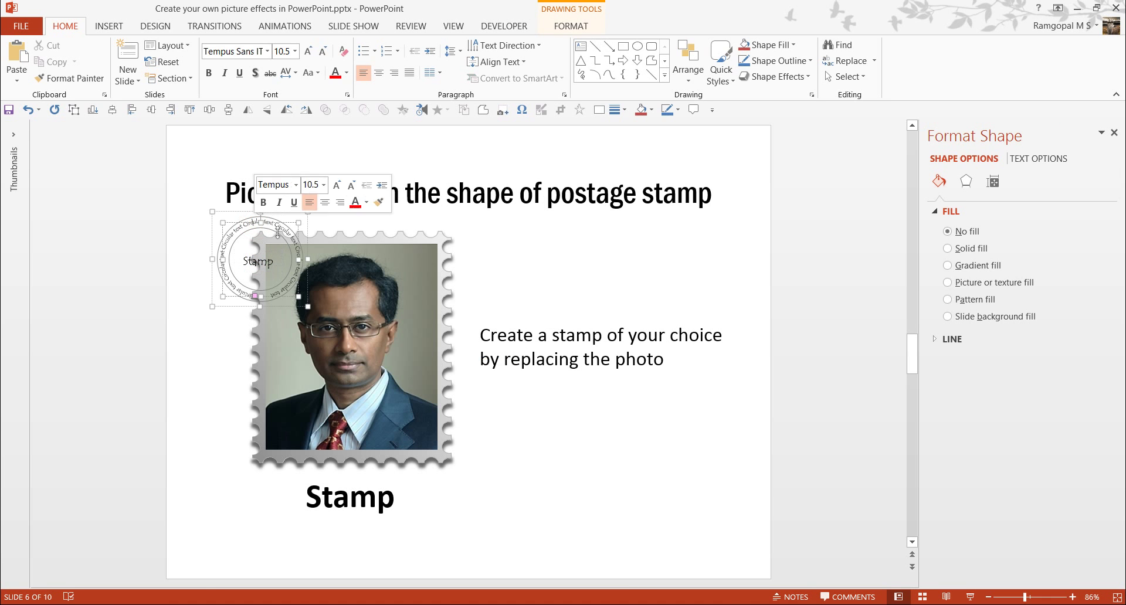
pyautogui.click(786, 392)
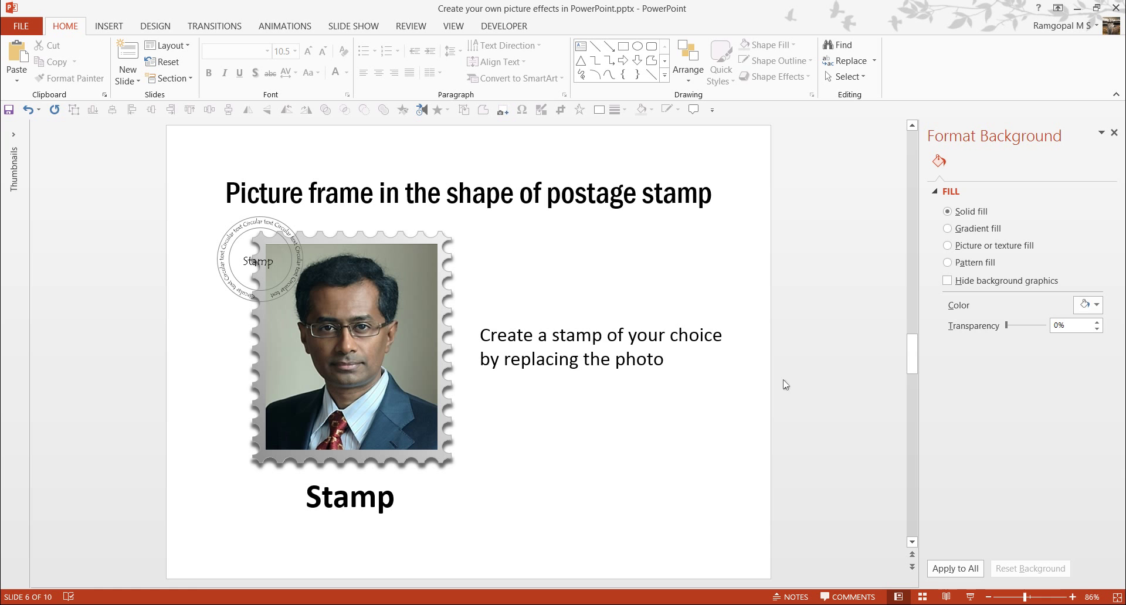
pyautogui.click(434, 234)
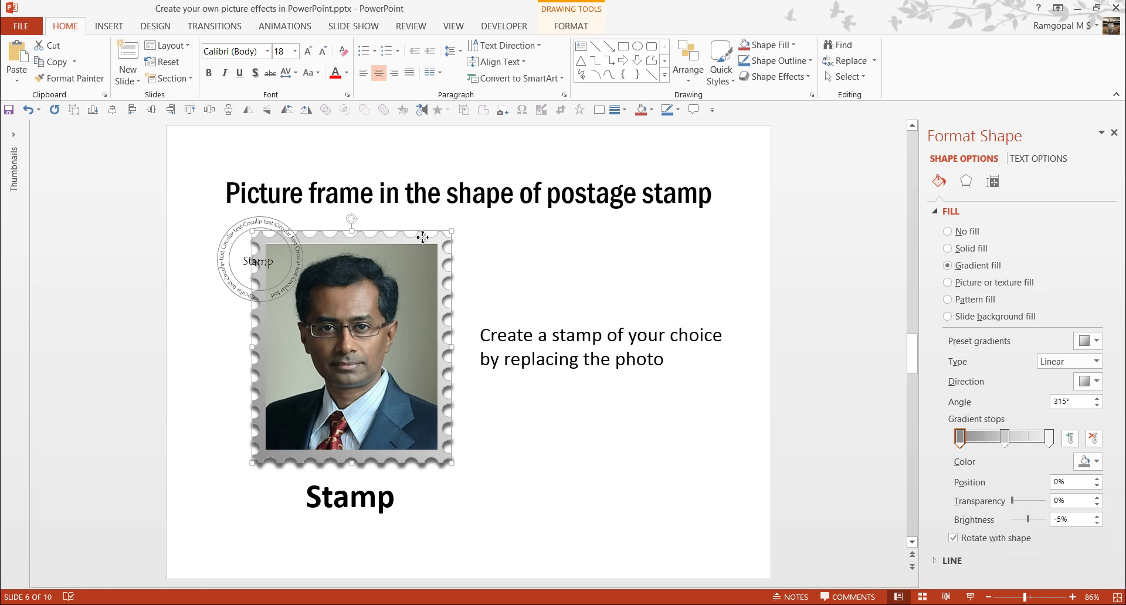
pyautogui.click(778, 45)
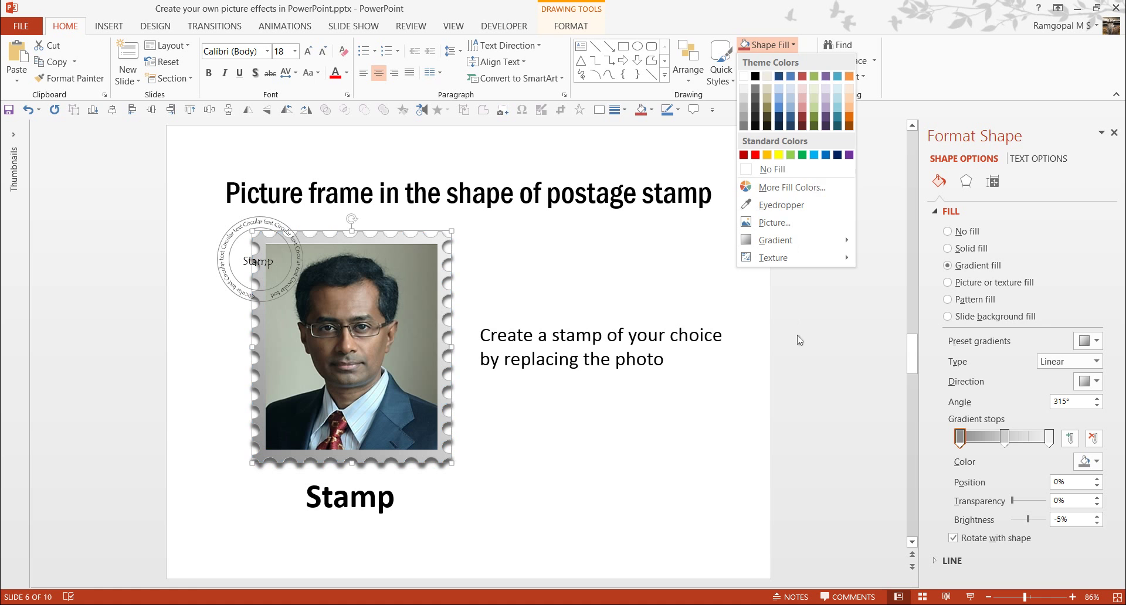
pyautogui.click(792, 365)
pyautogui.click(792, 384)
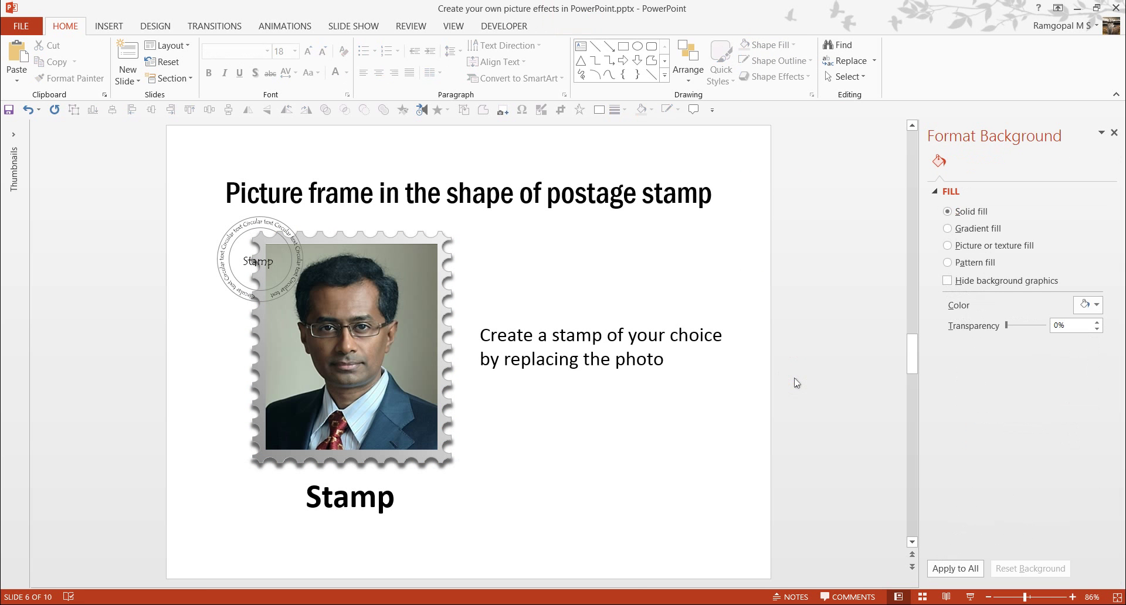